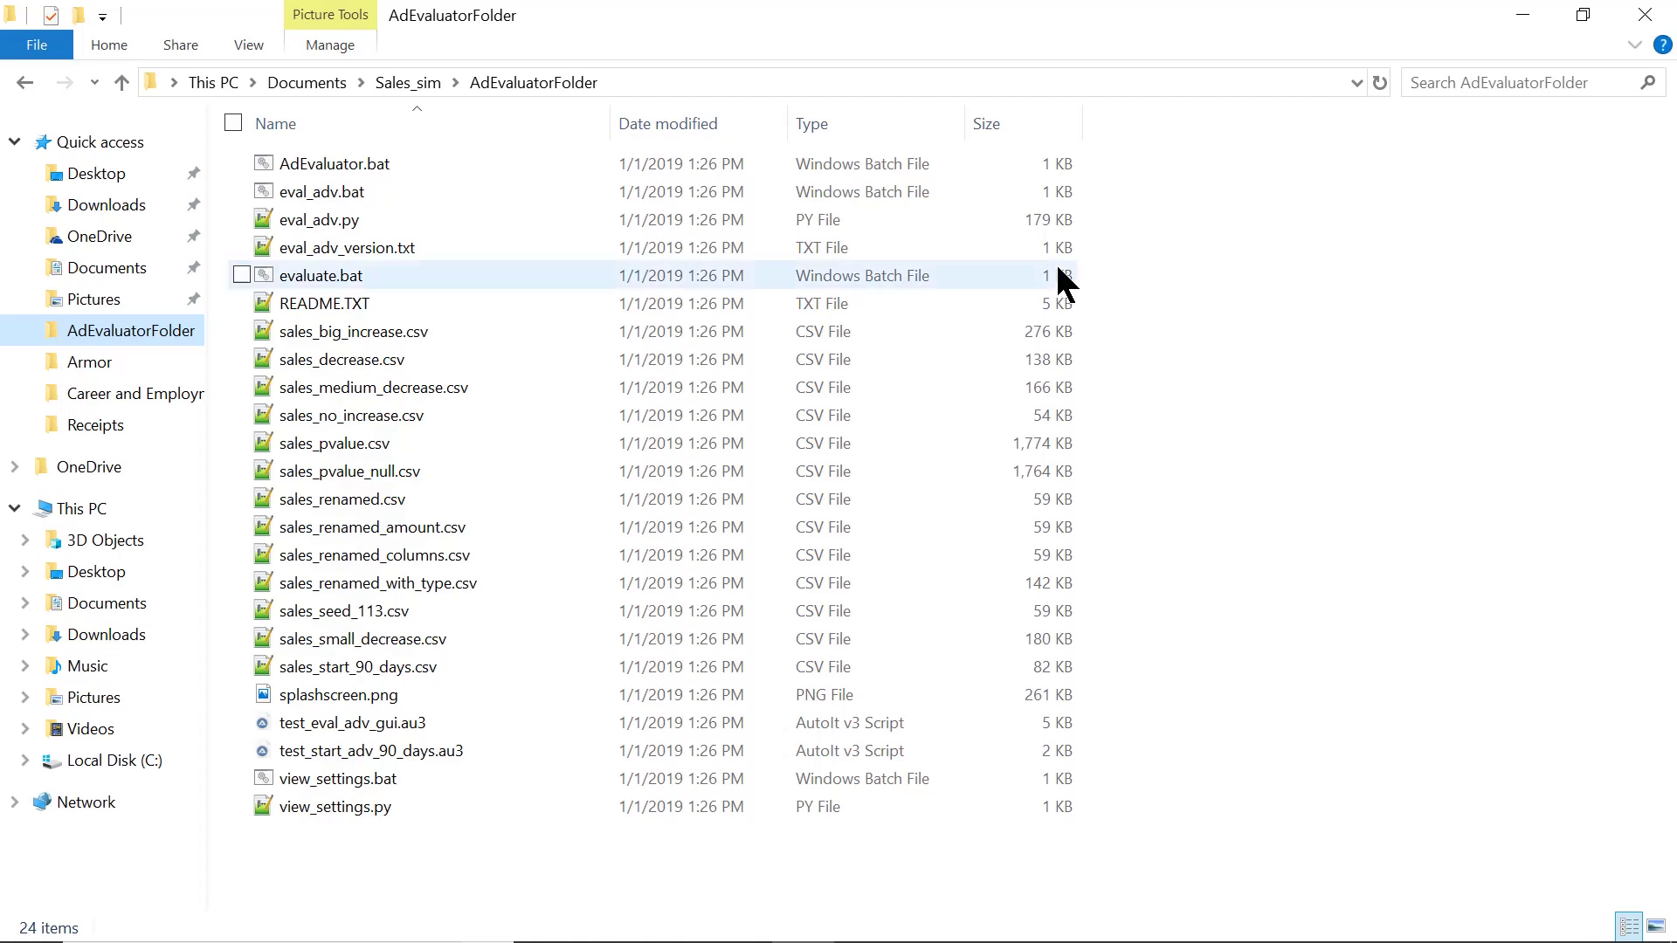
Launch AdEvaluator.bat from AdEvaluatorFolder and open the sales report sales_seed_113.csv in it.
double_click(365, 164)
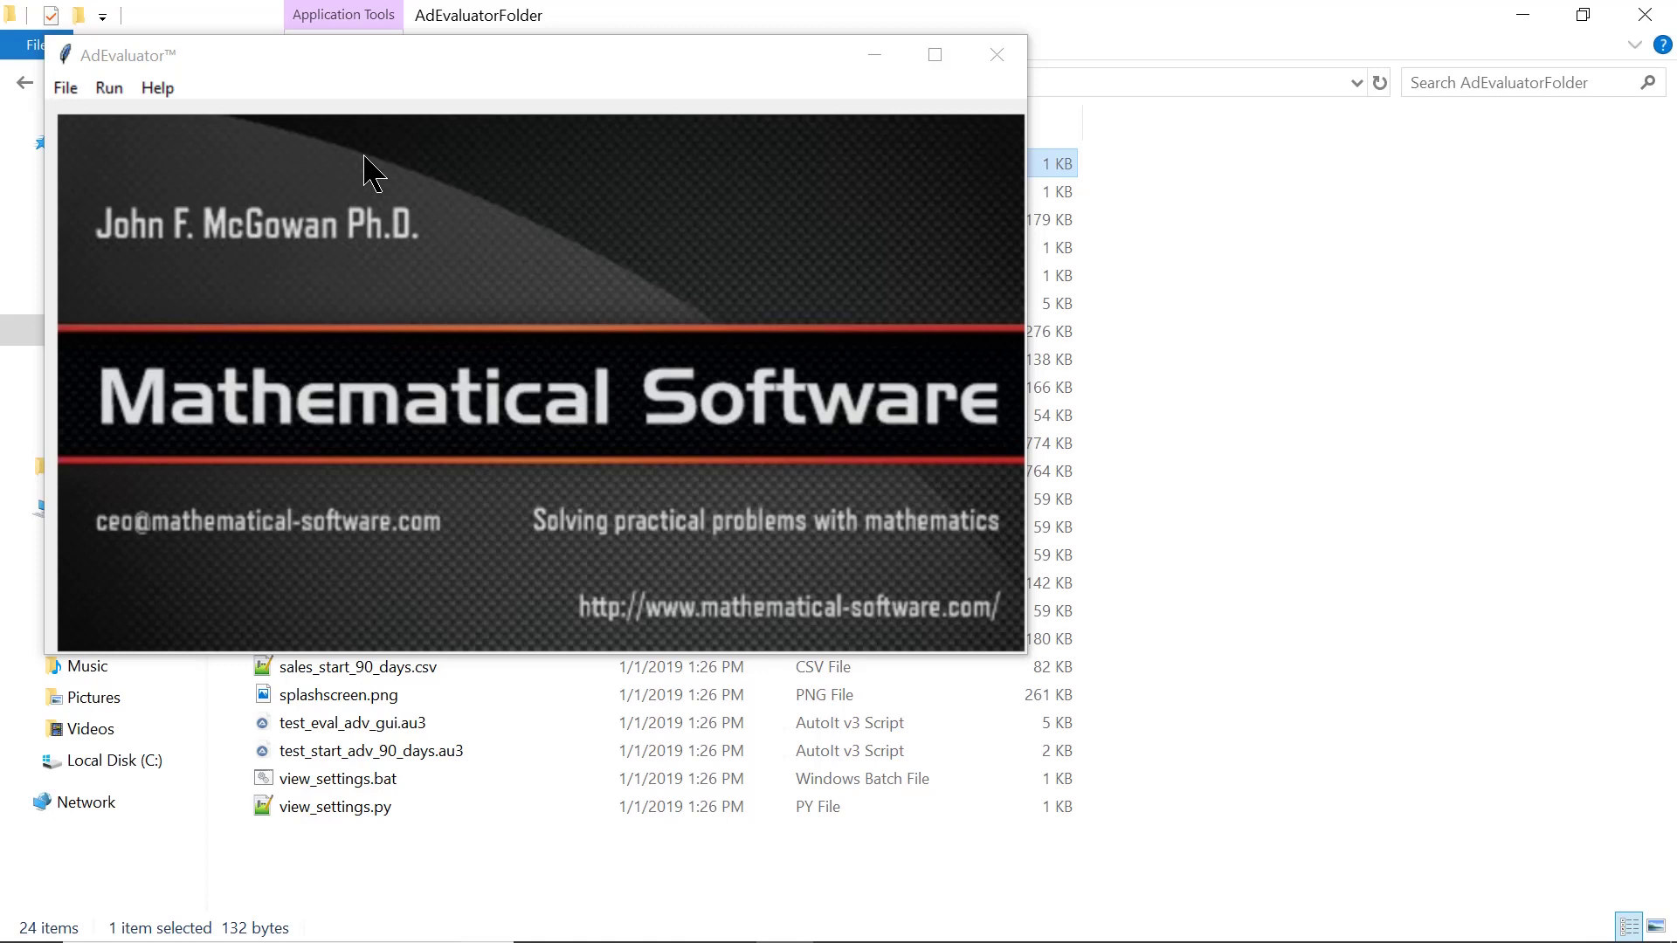
click(384, 53)
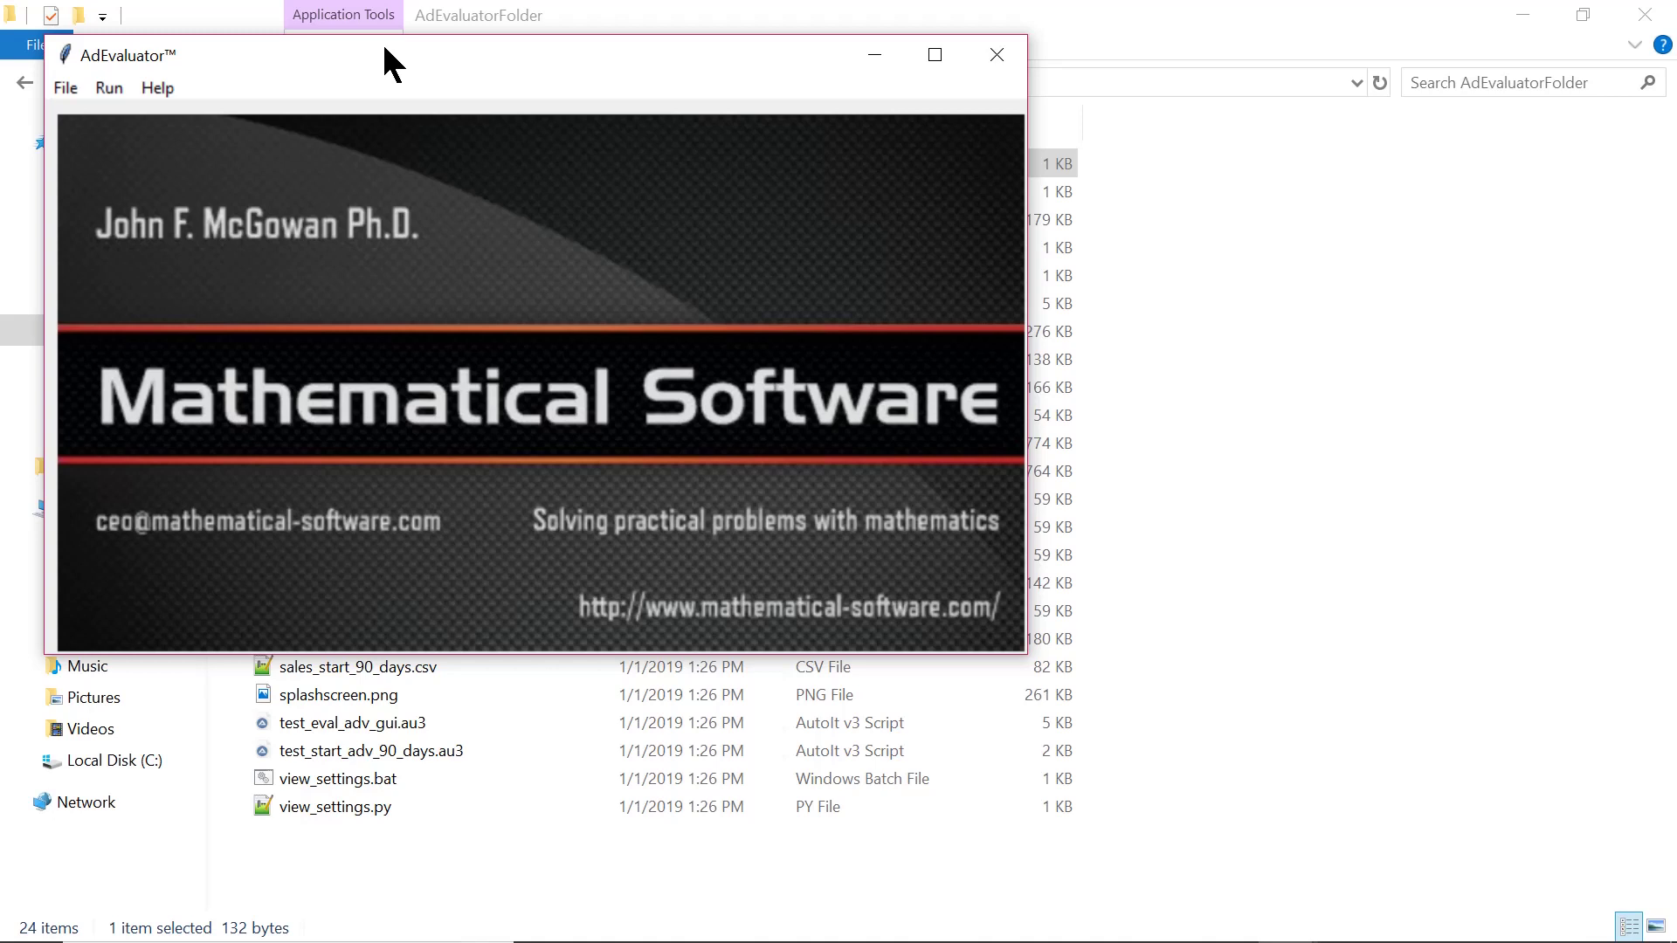
click(66, 88)
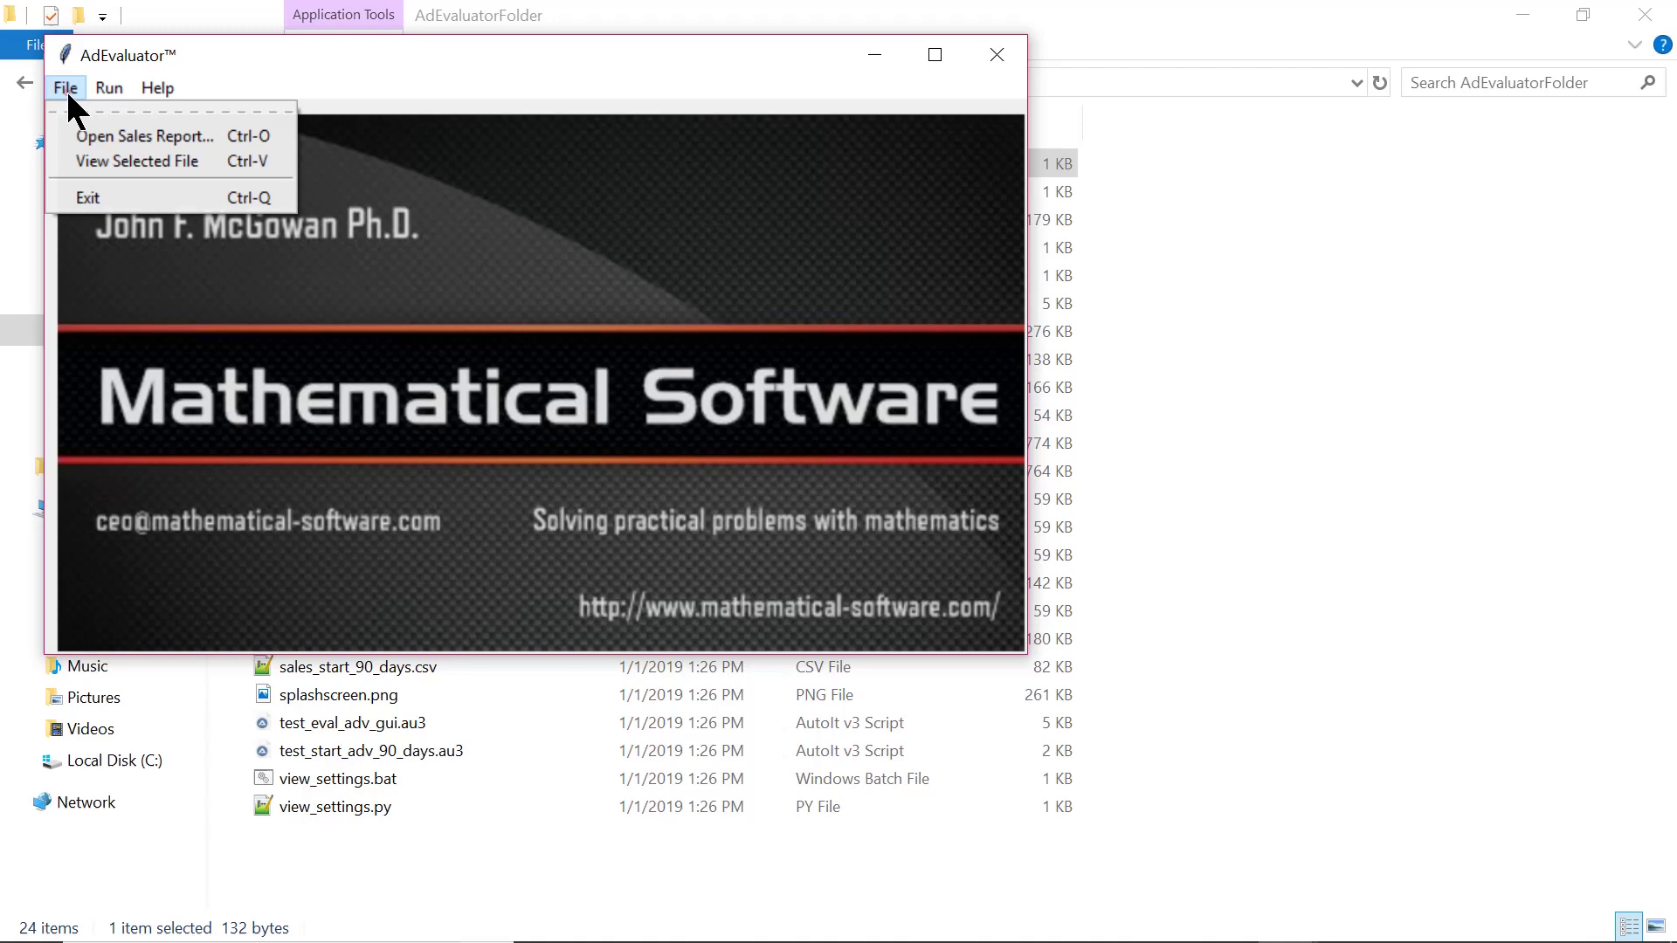
click(94, 138)
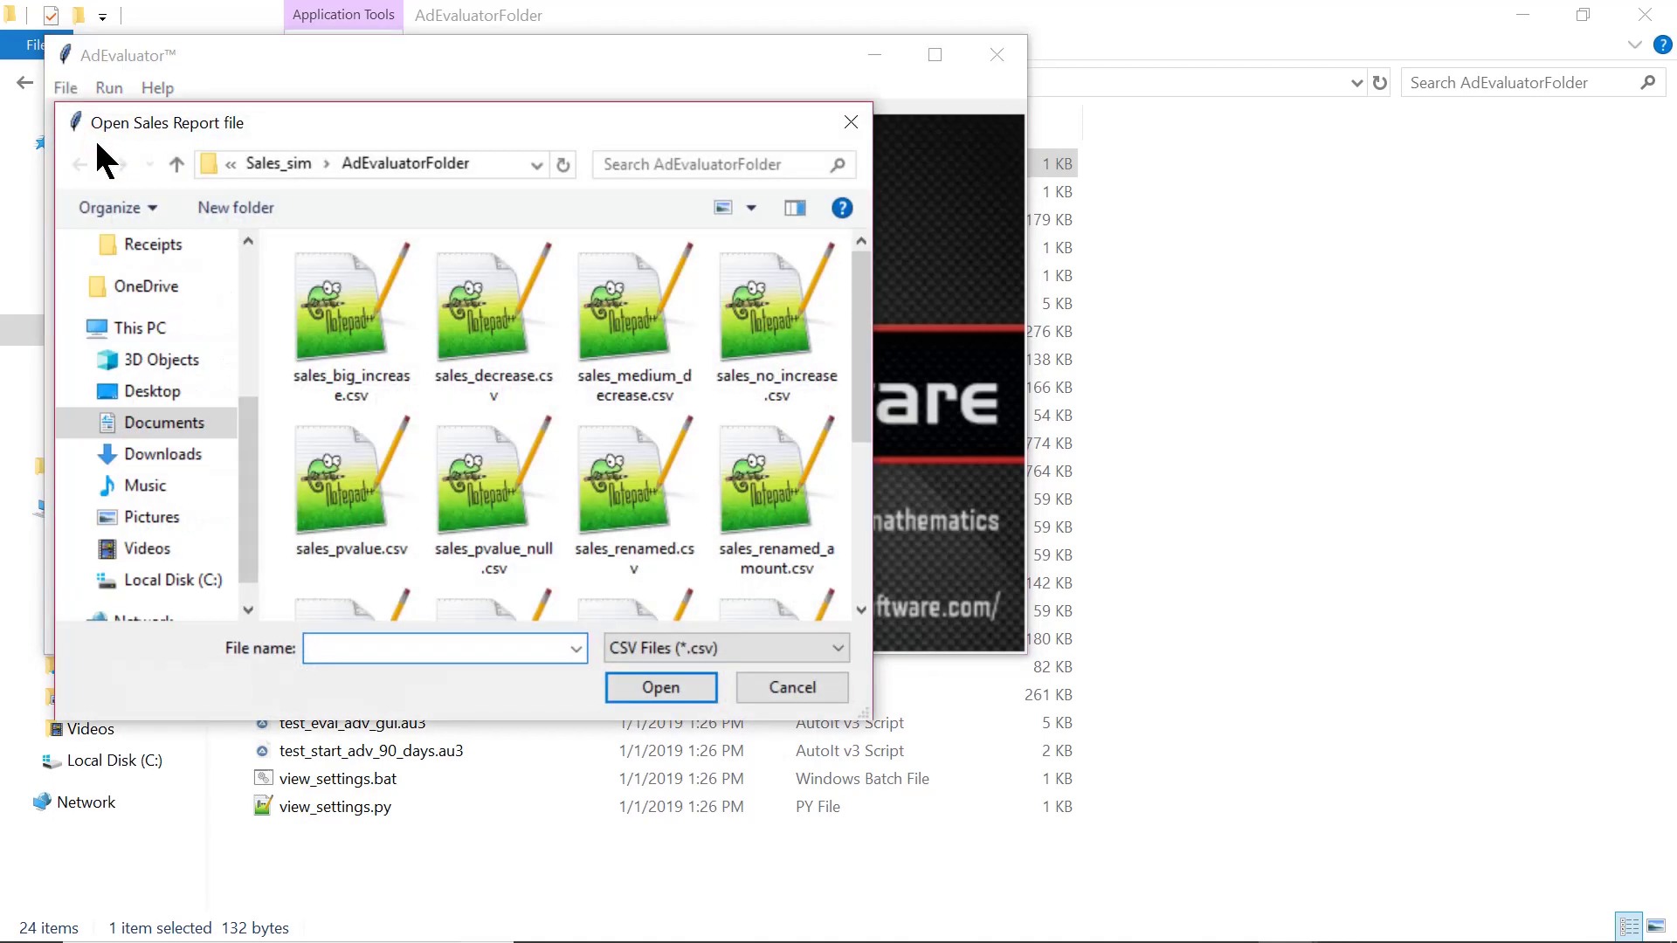
text(sales)
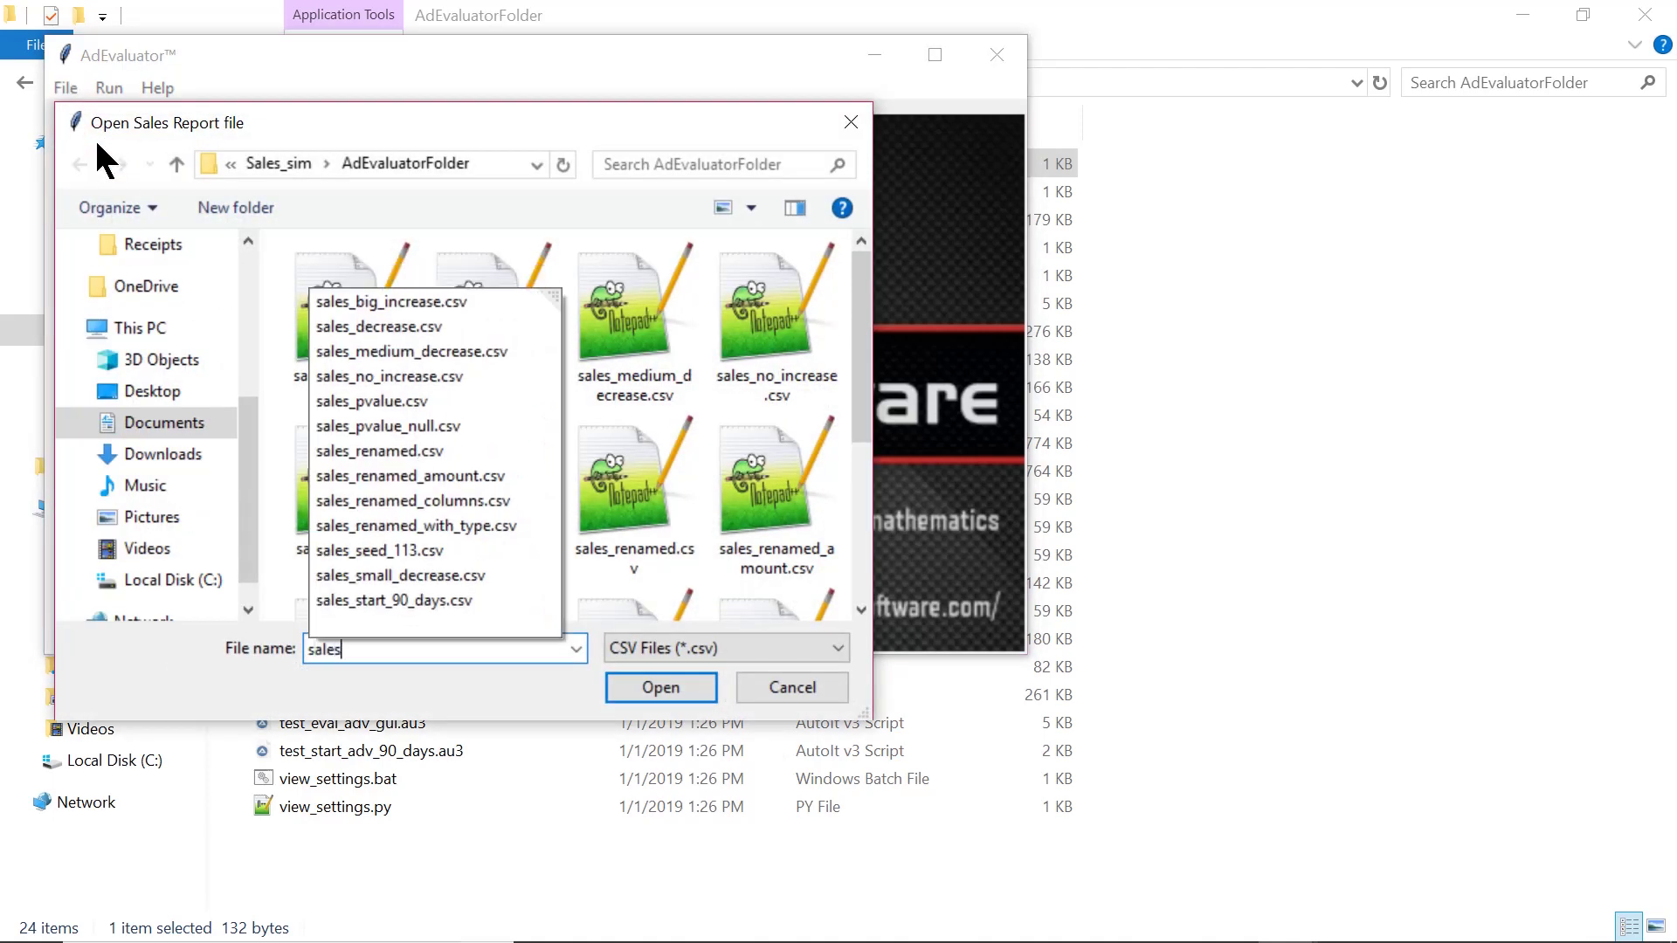
text(_seed)
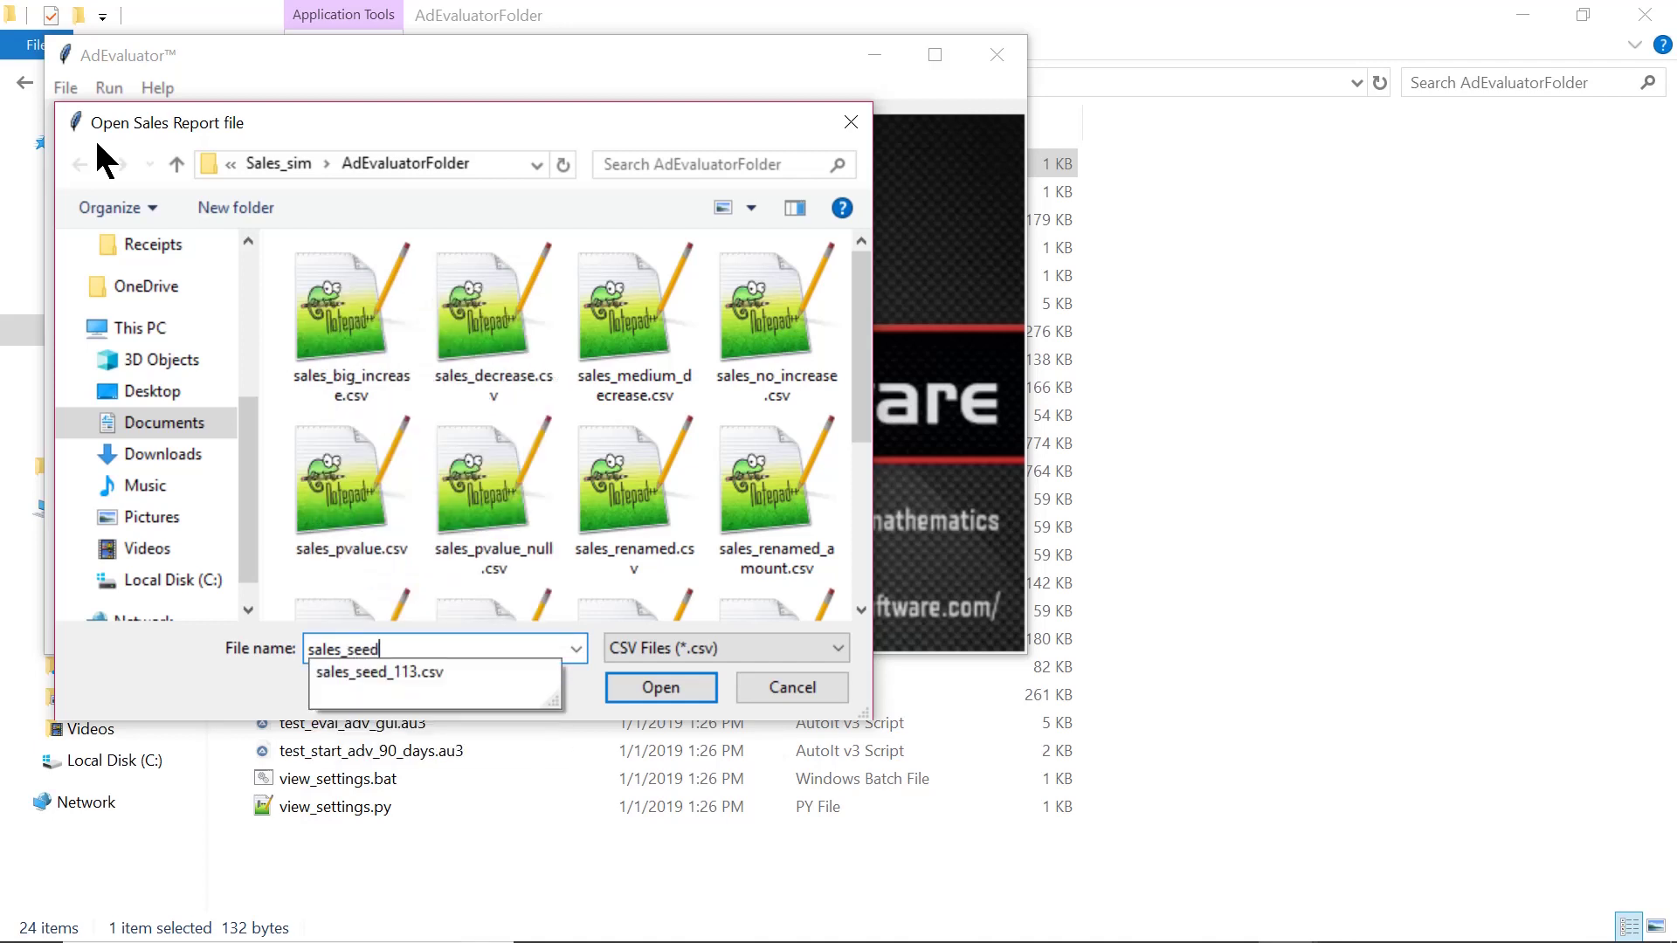
click(418, 673)
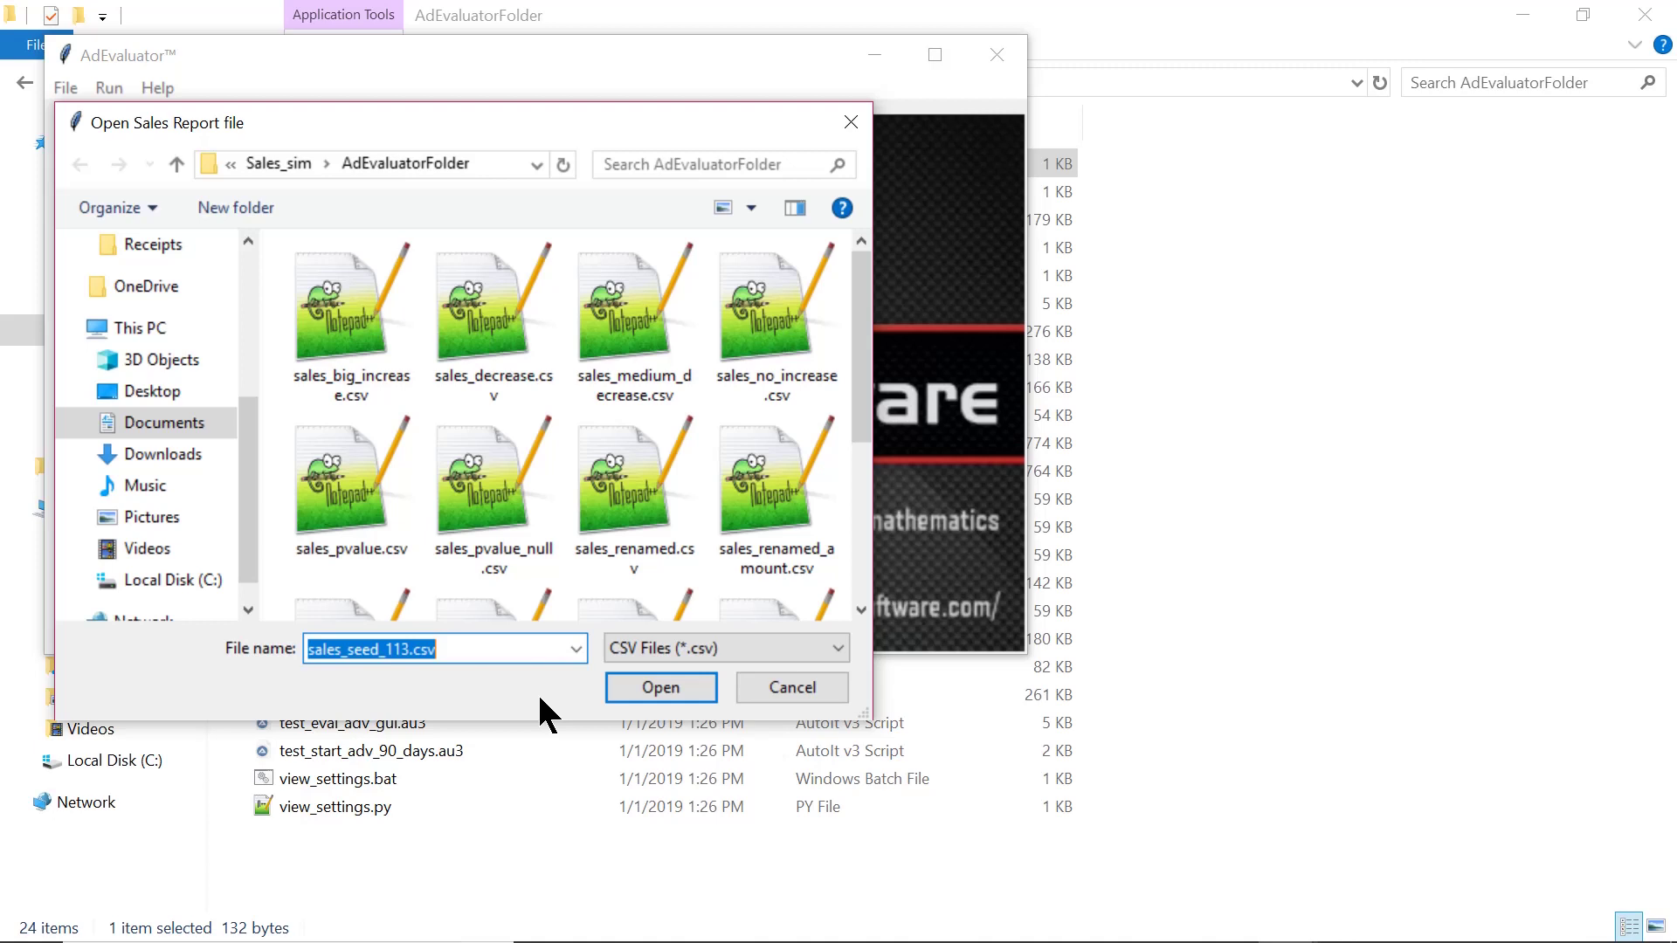
click(644, 690)
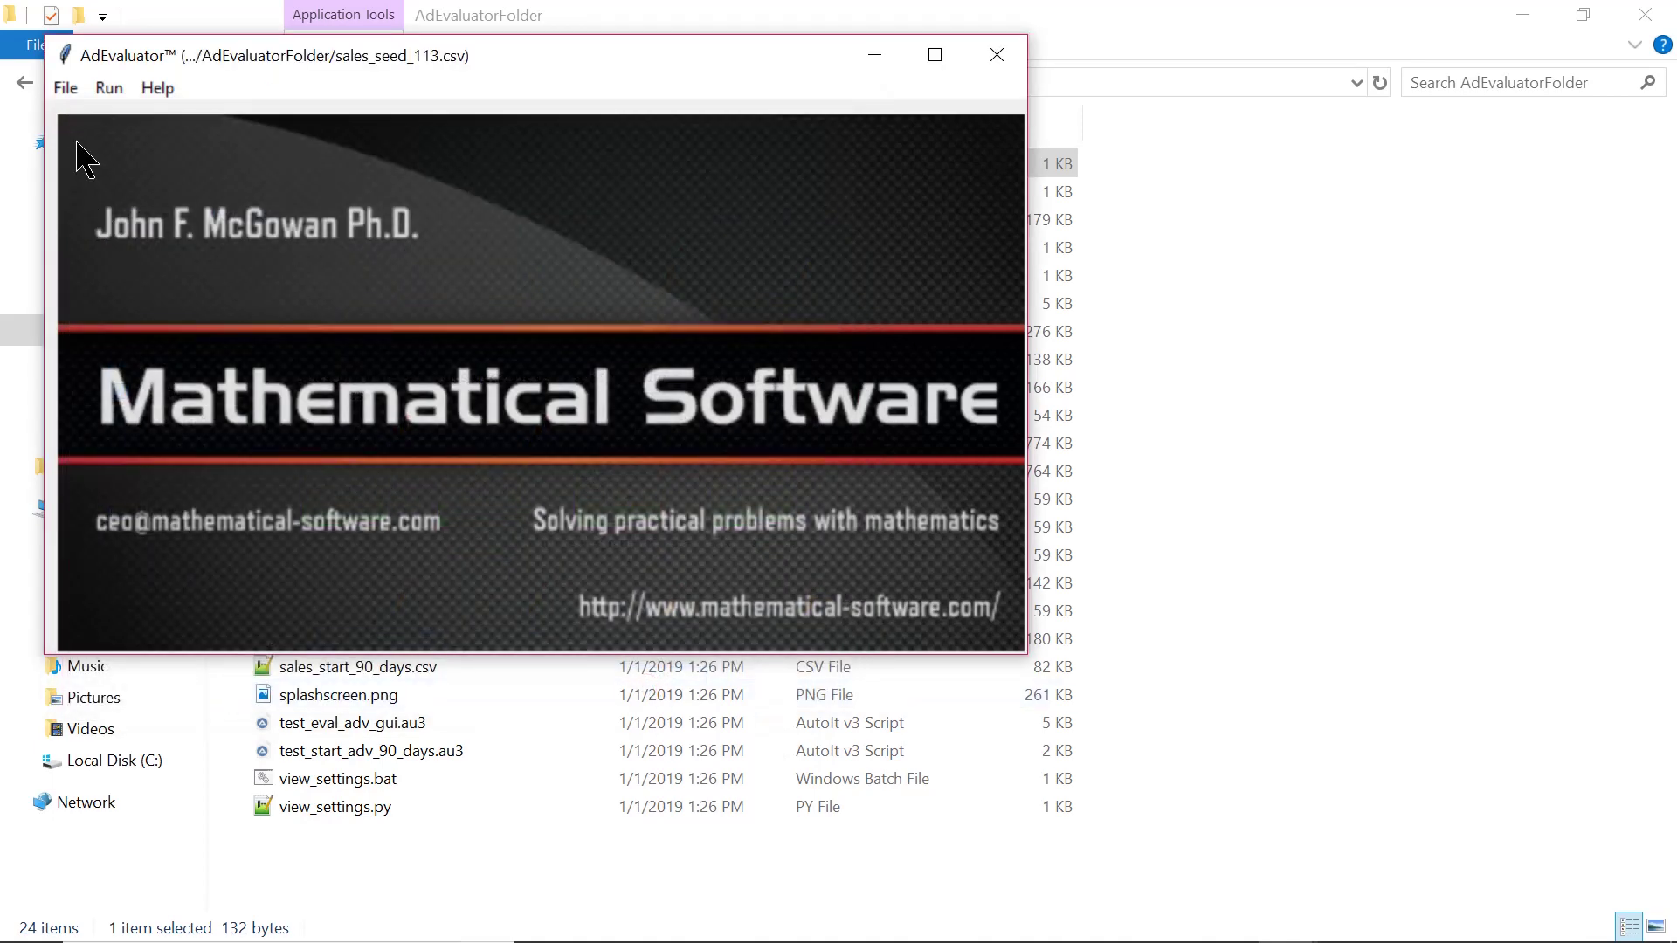
View the selected sales report's contents, look through its date, customer, amount and order columns, and close the viewer.
click(65, 87)
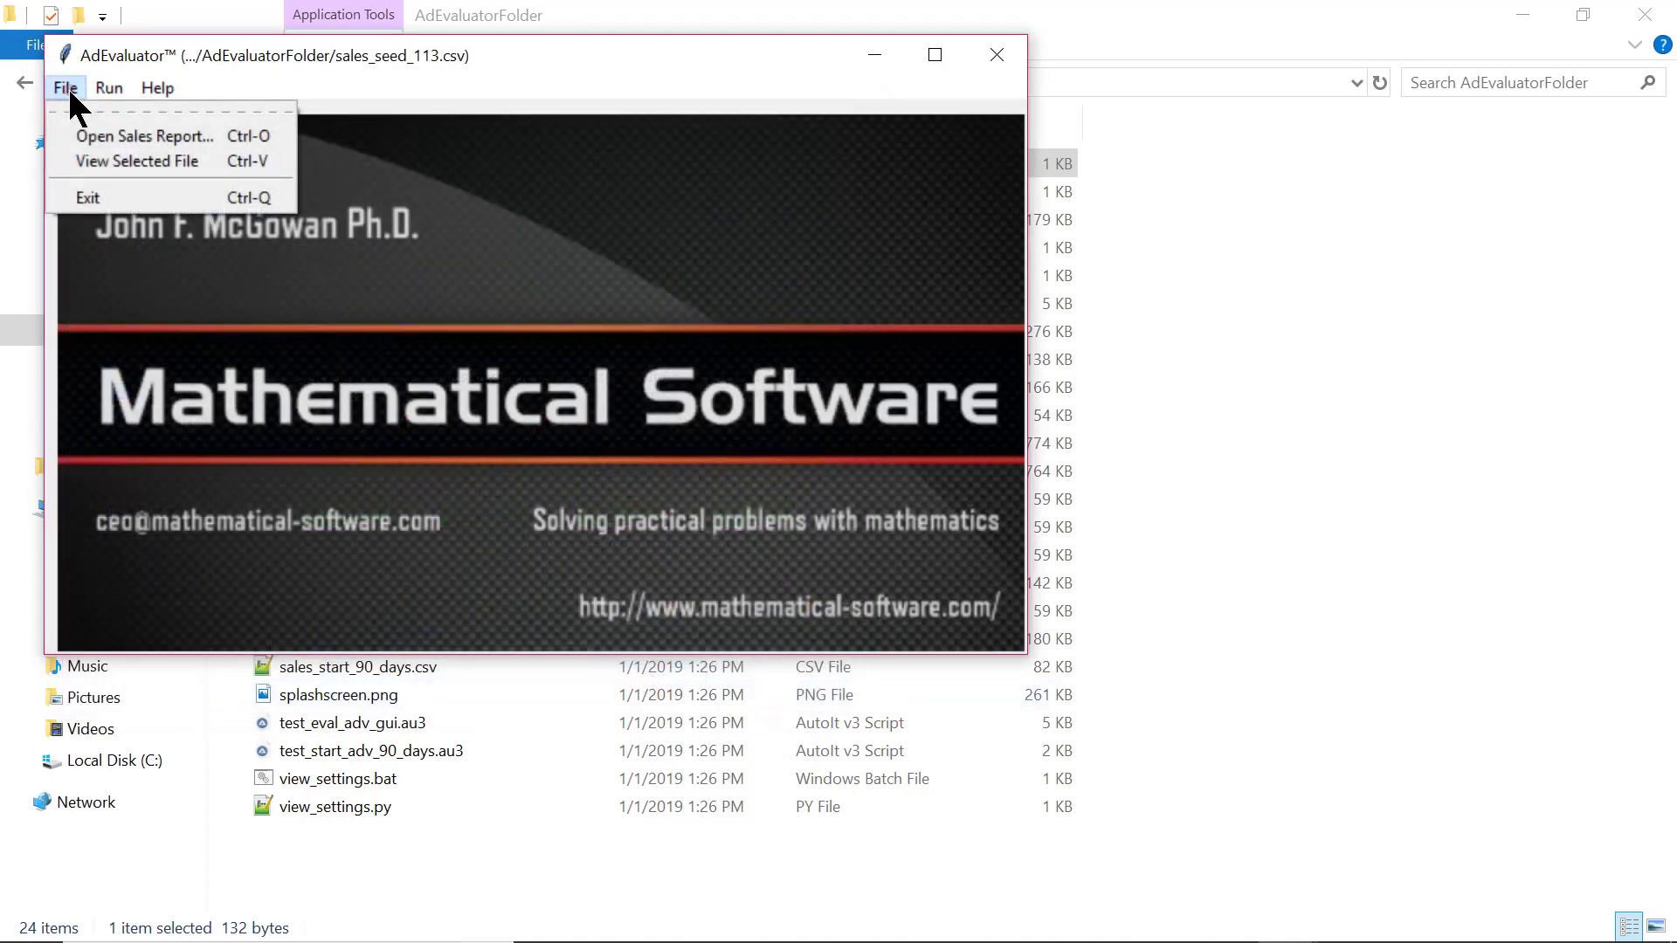
click(93, 153)
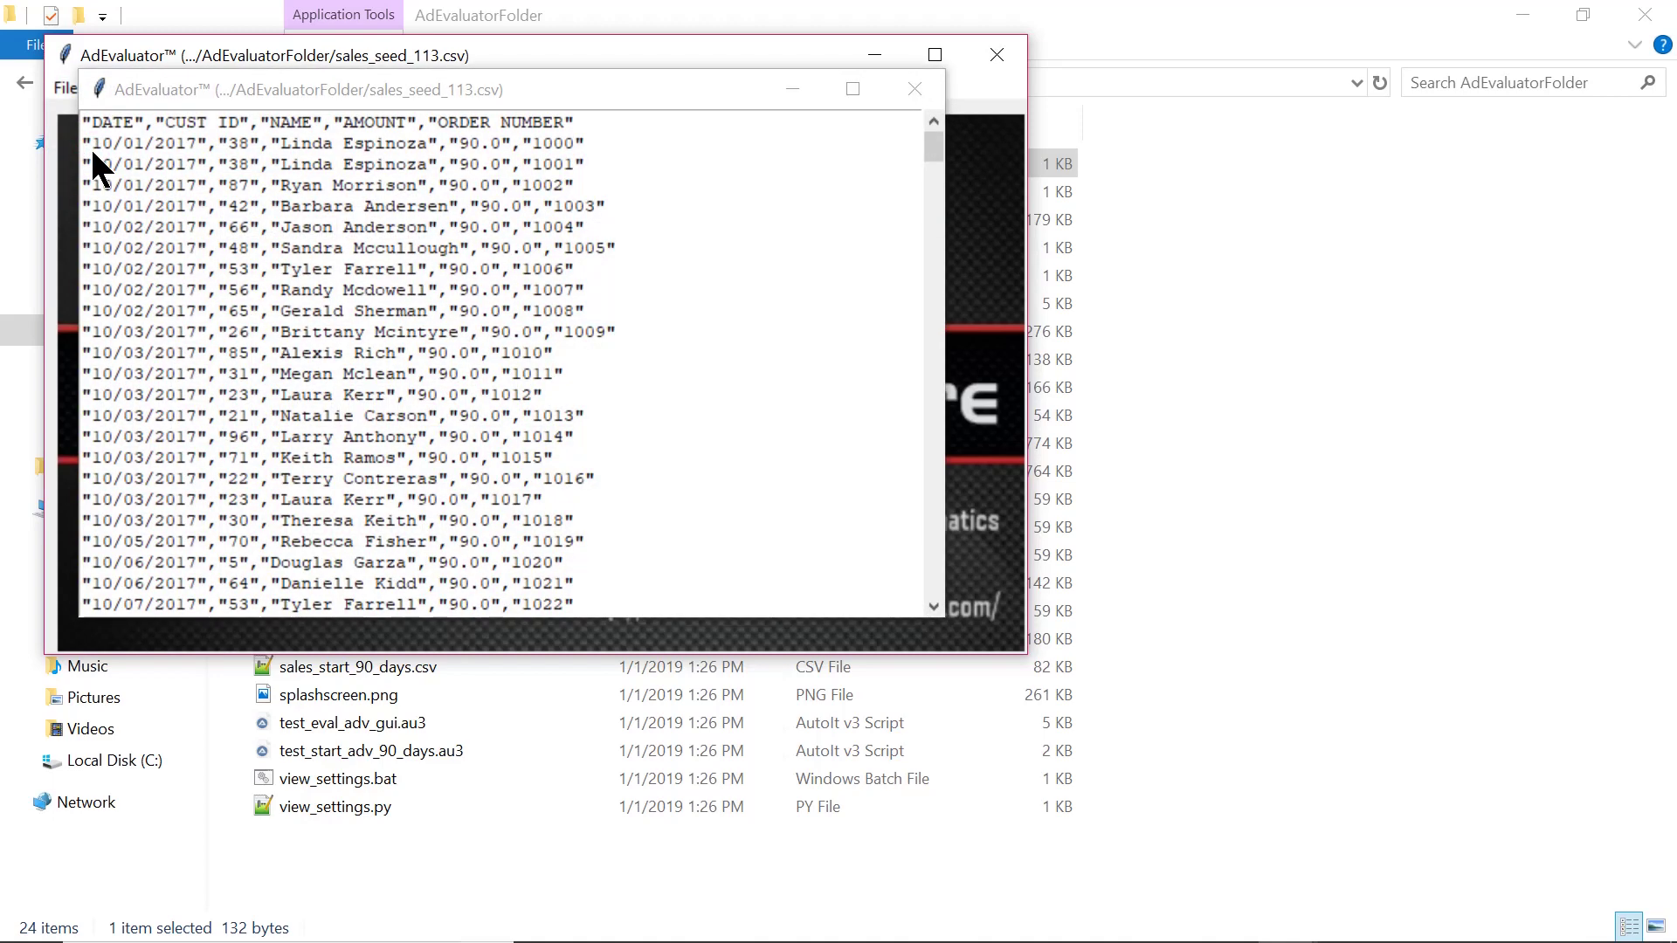
click(258, 94)
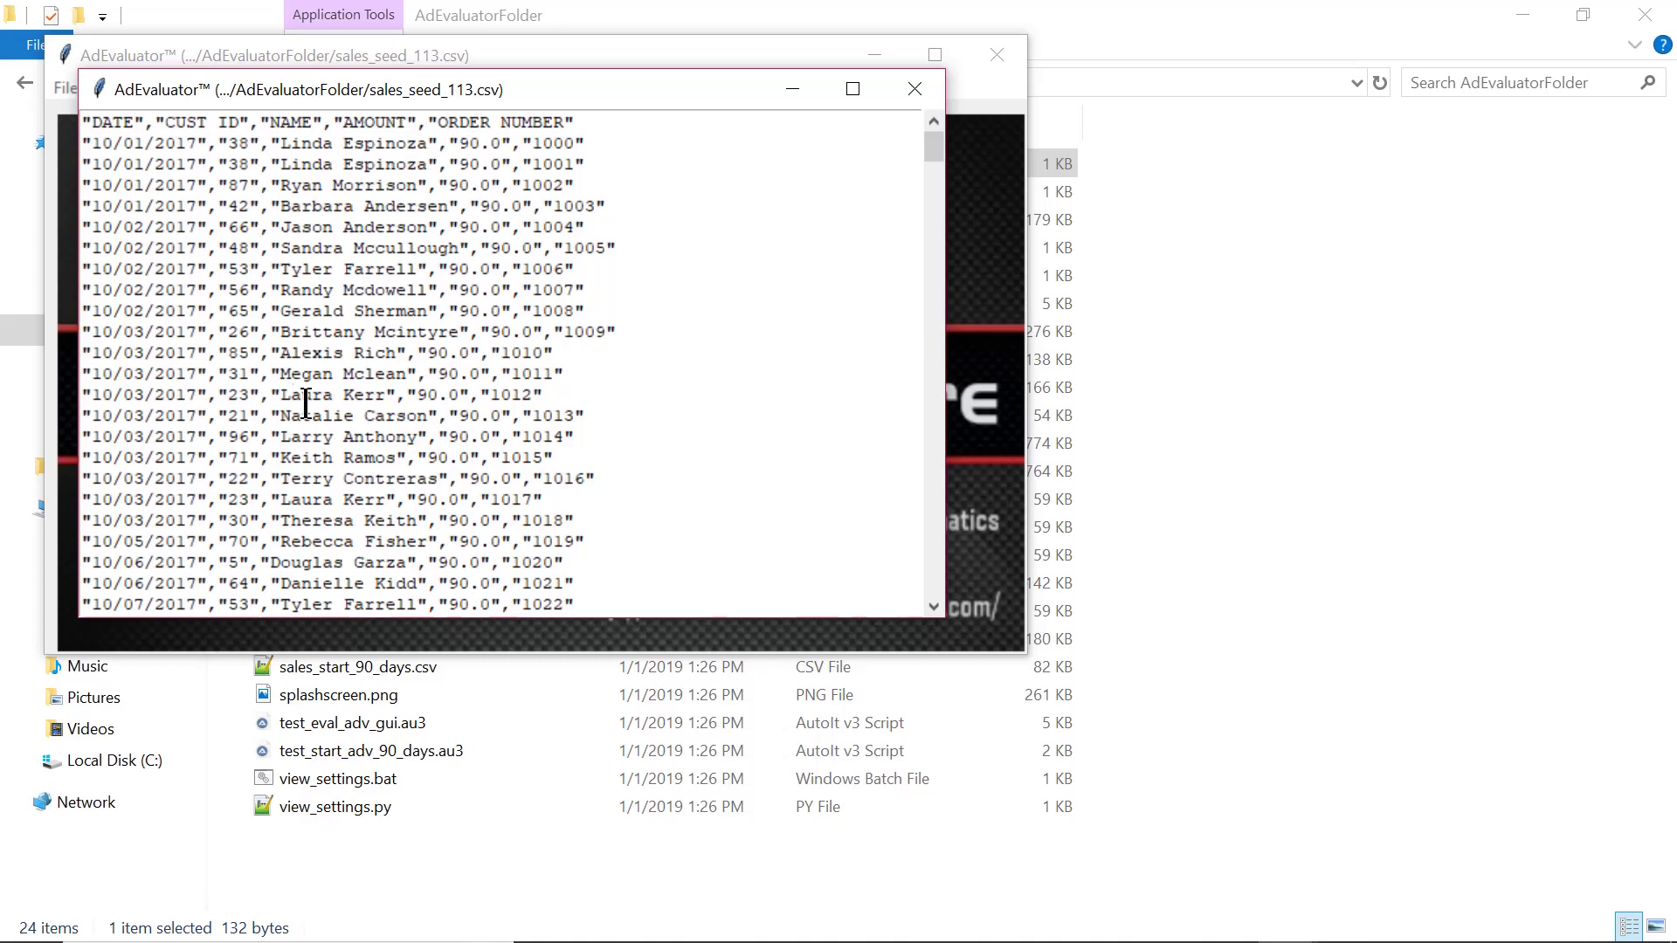
scroll(306, 401, down, 20)
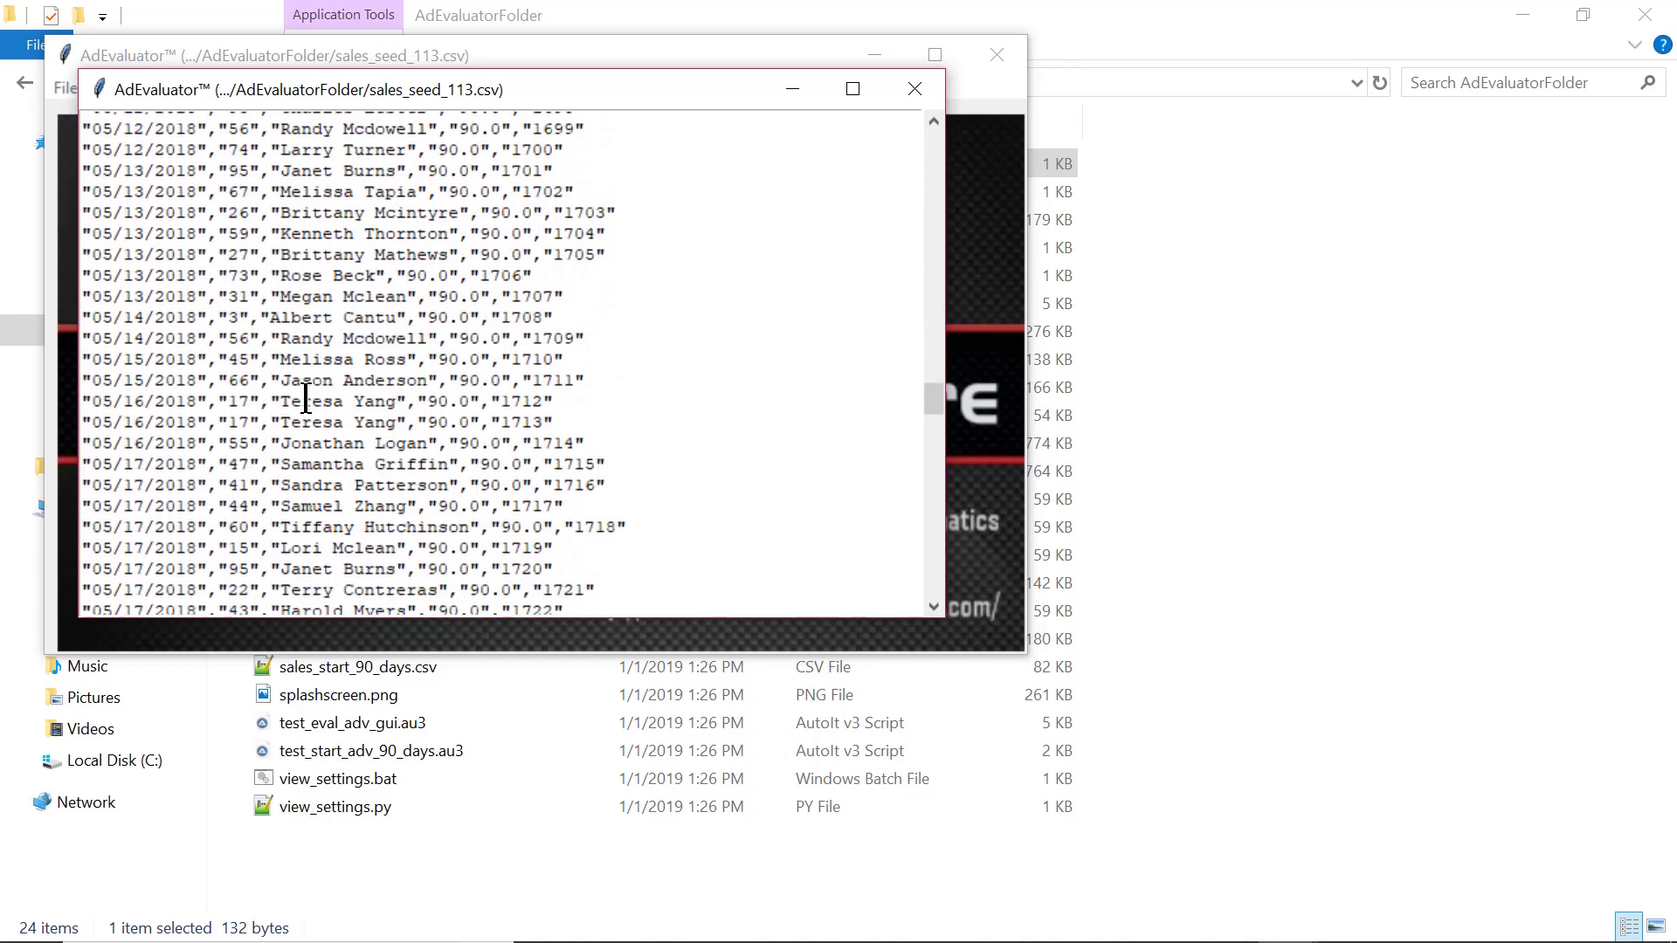
scroll(305, 400, down, 3)
scroll(306, 399, up, 20)
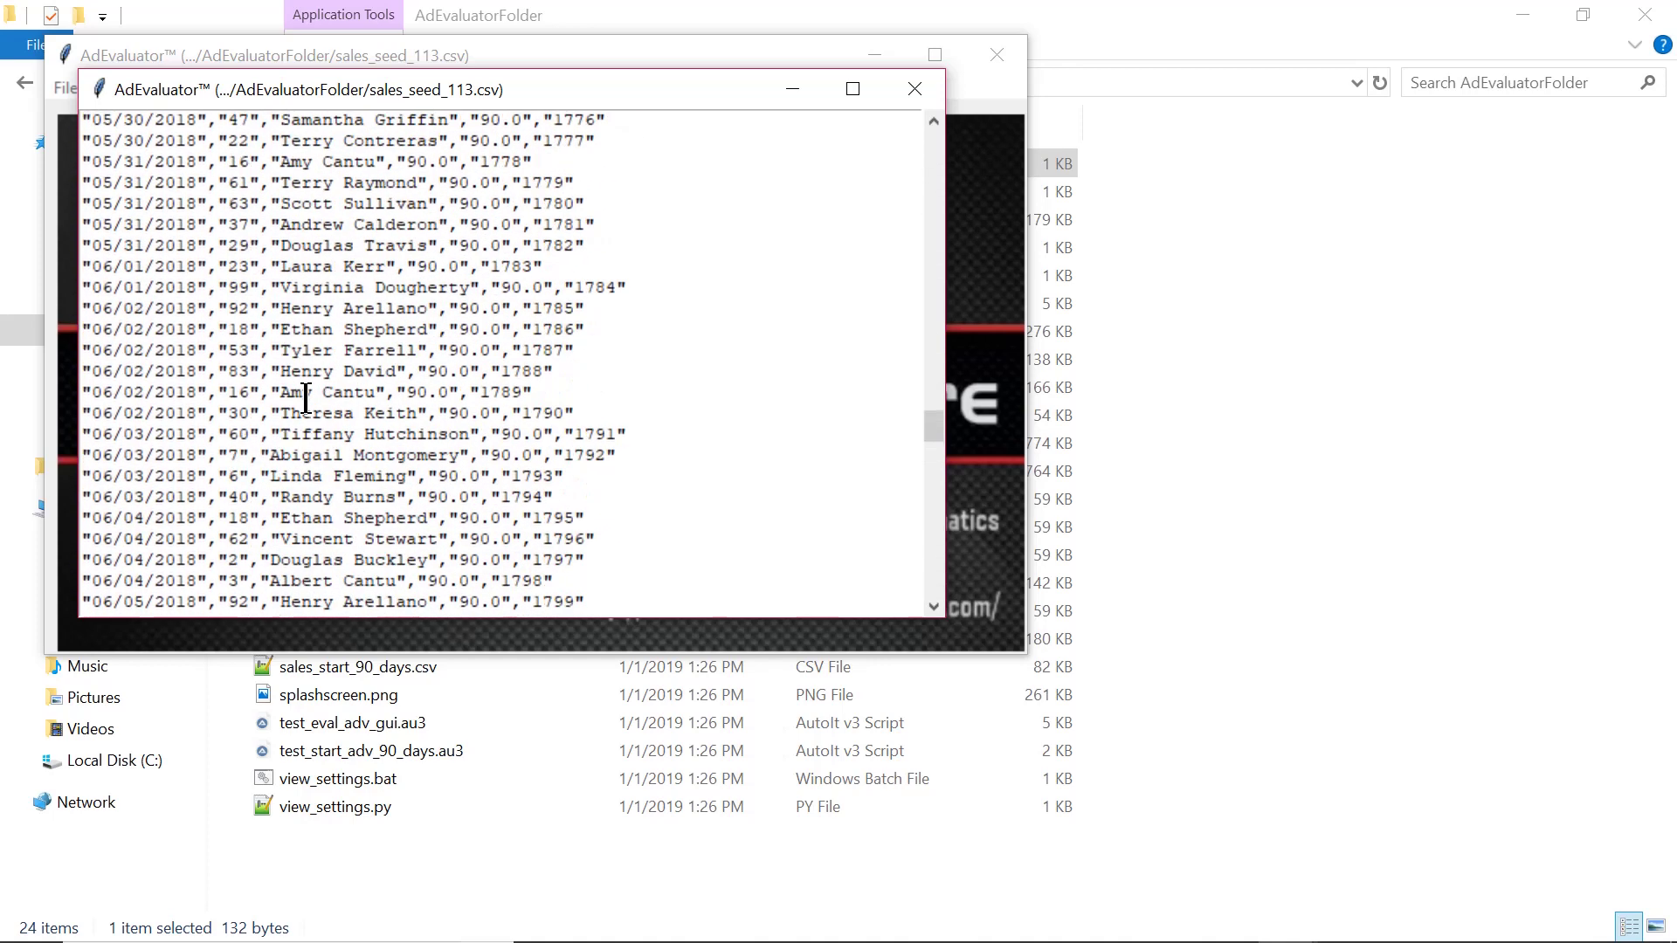
scroll(306, 399, up, 15)
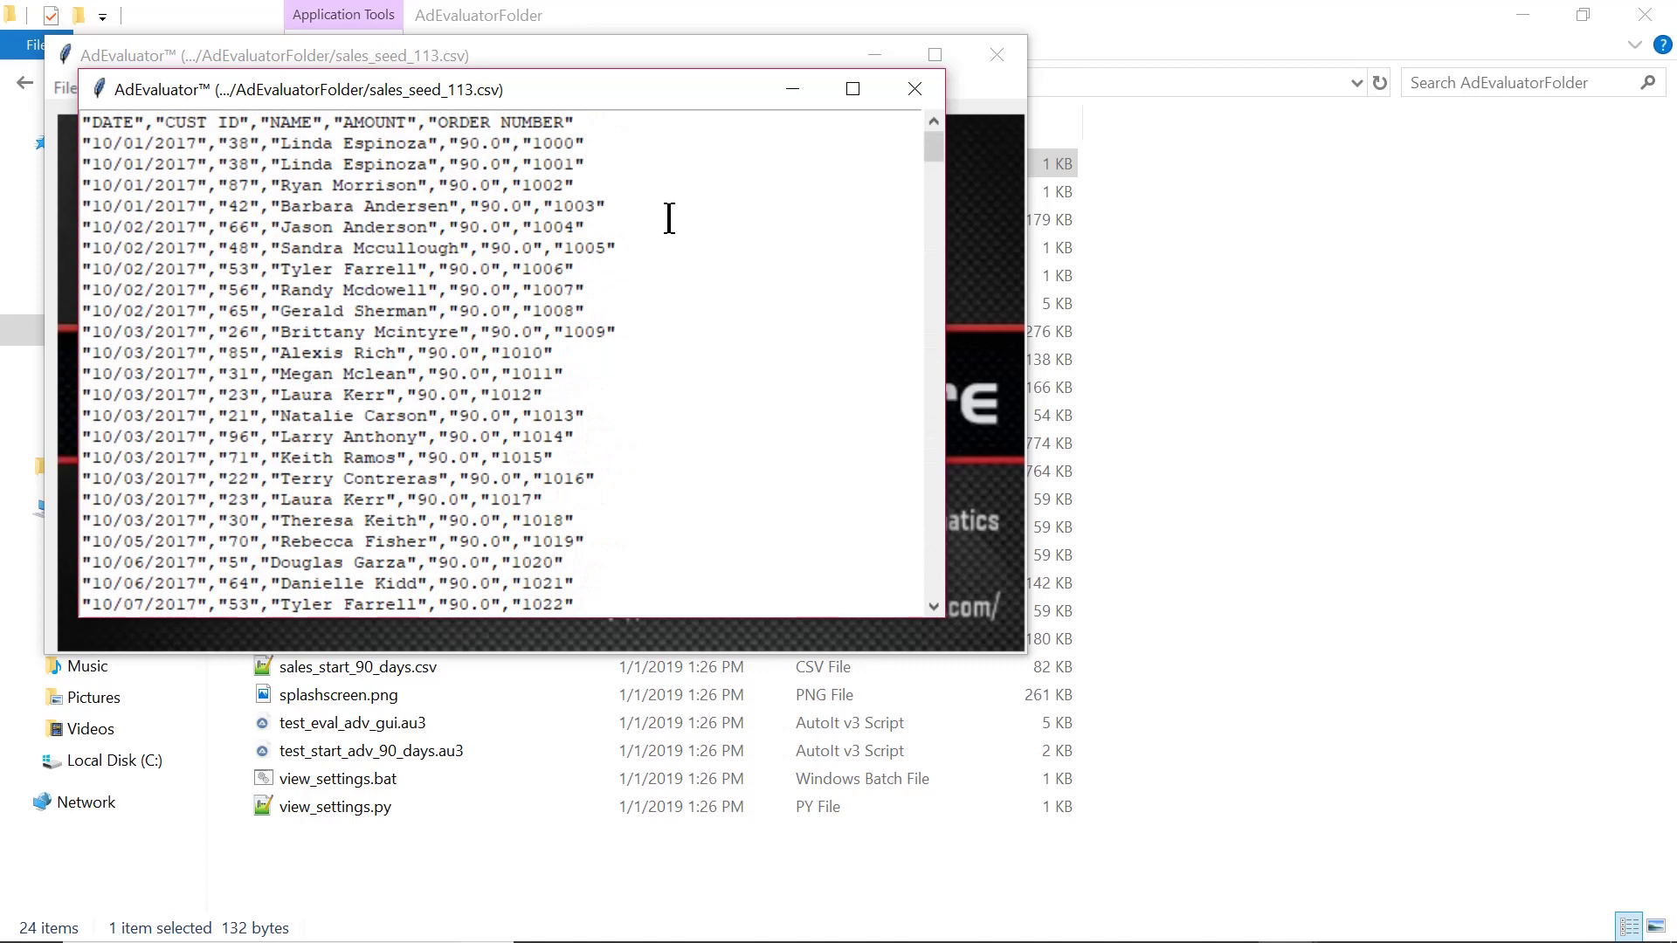
scroll(821, 170, down, 8)
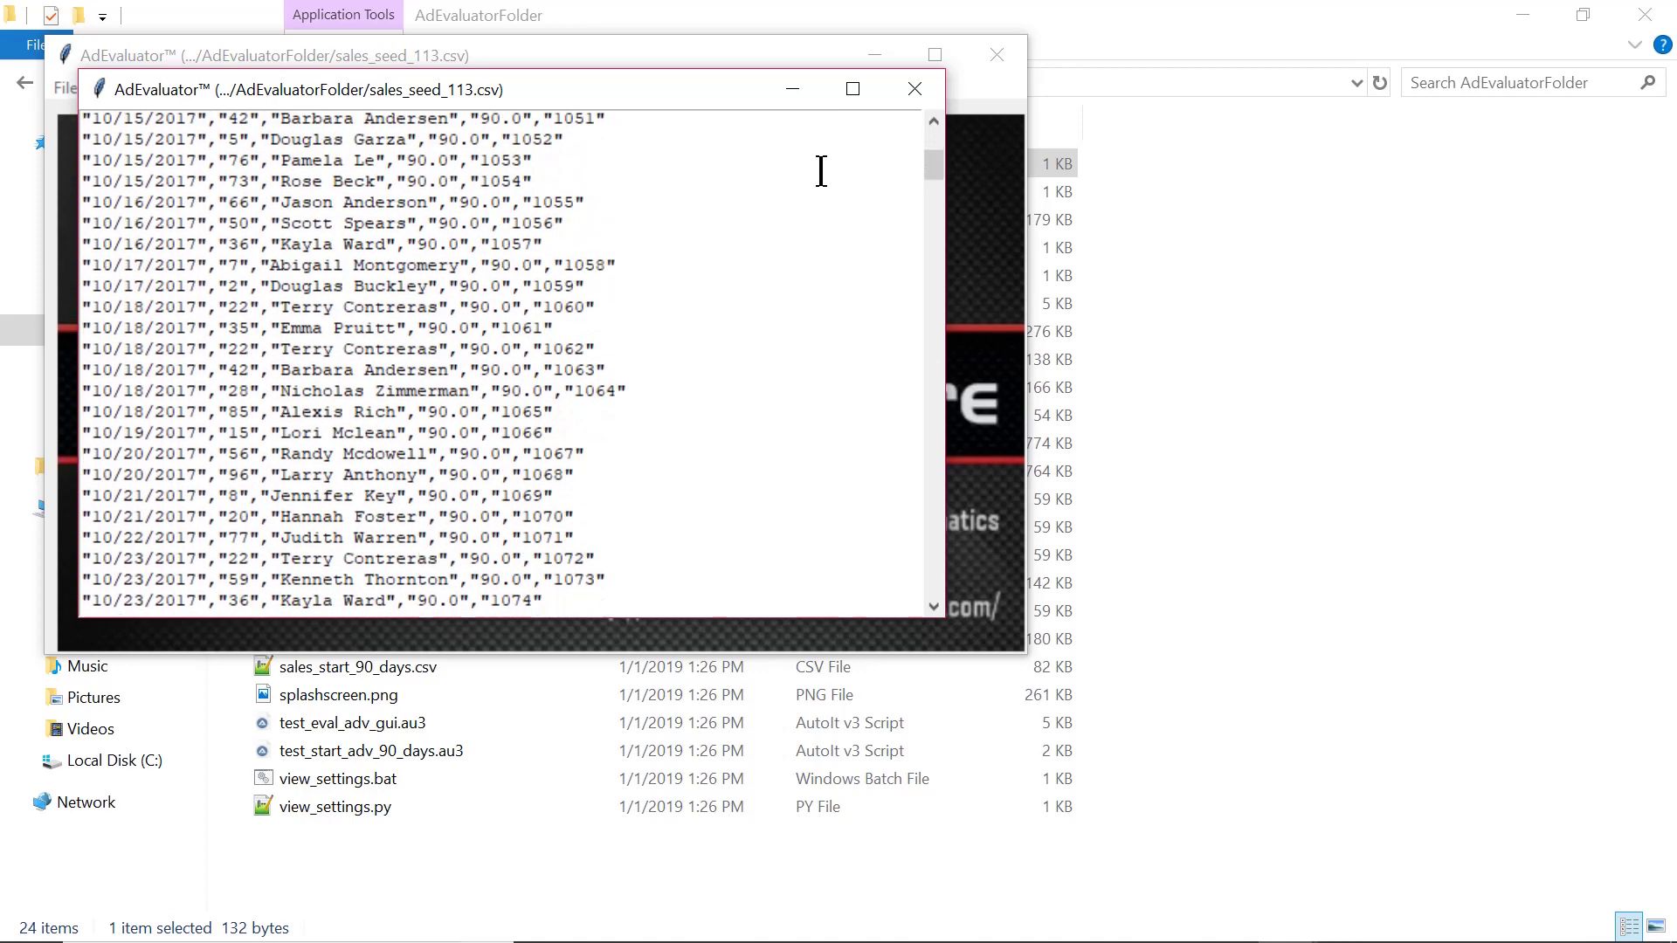
scroll(821, 171, down, 5)
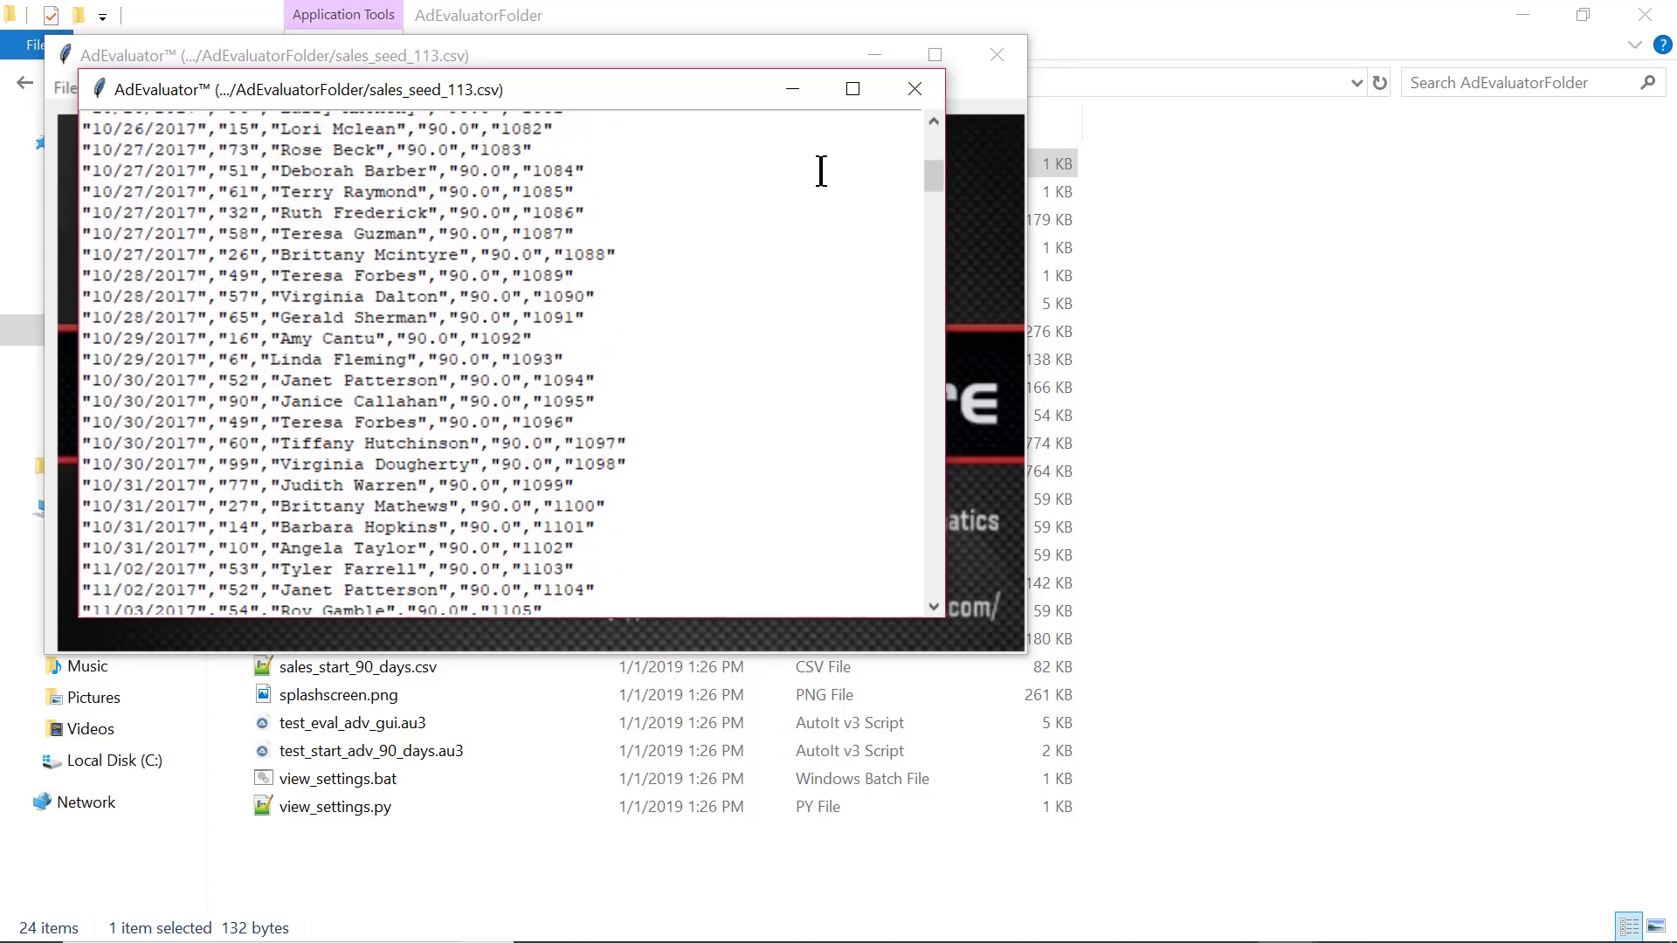
scroll(821, 171, down, 5)
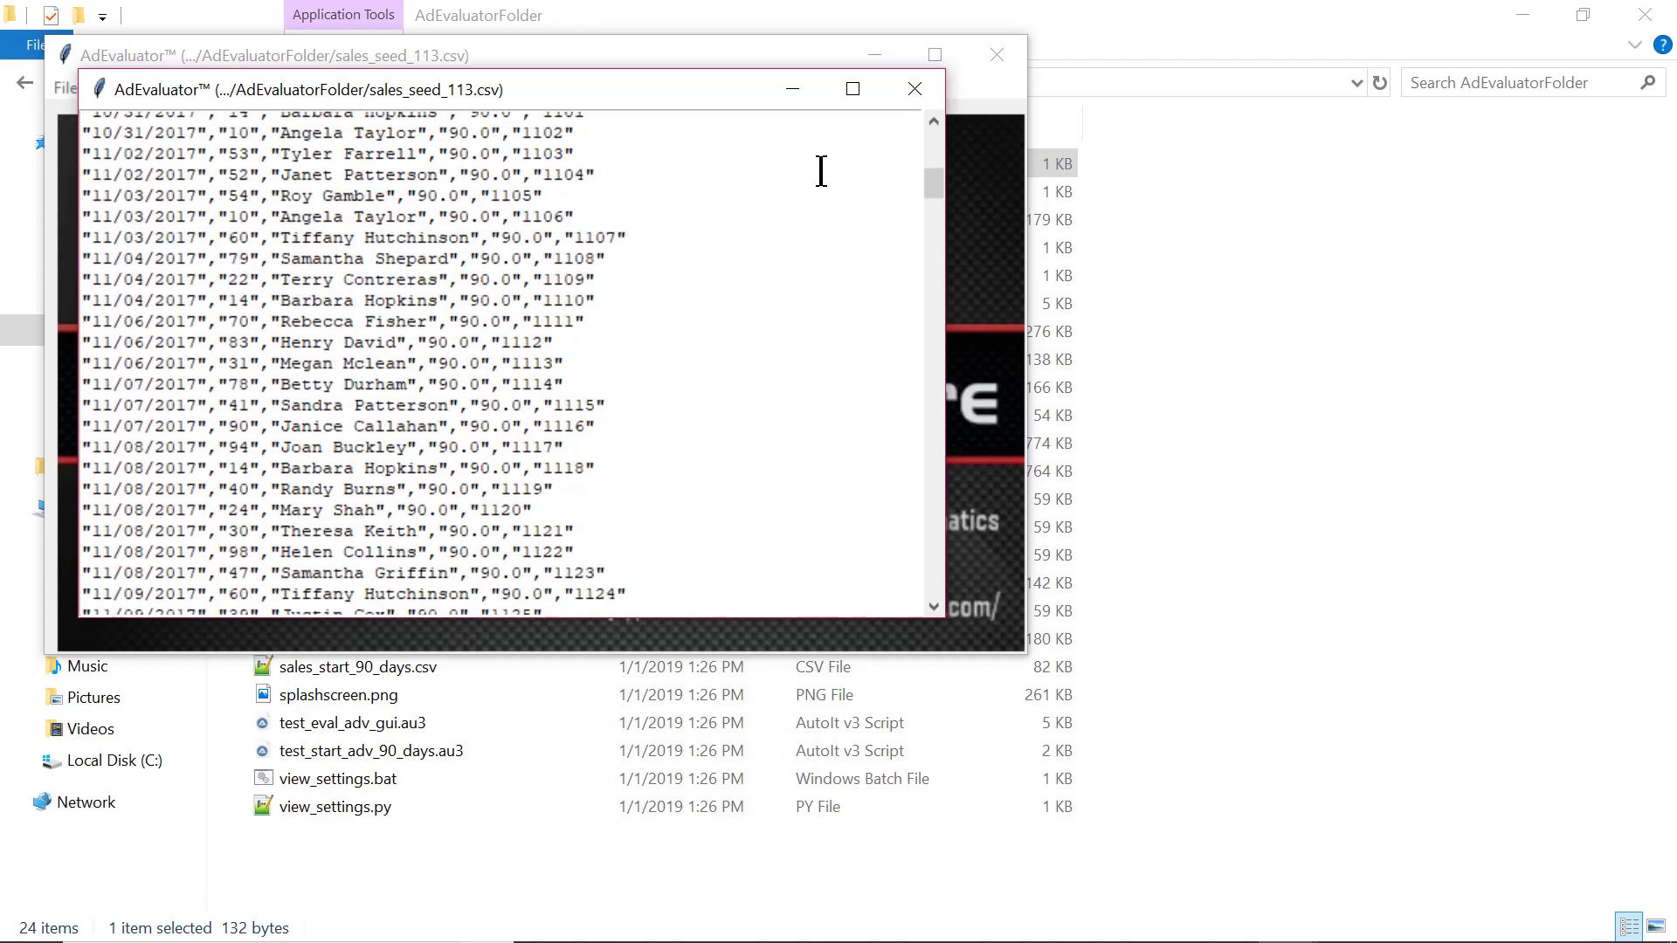
click(914, 98)
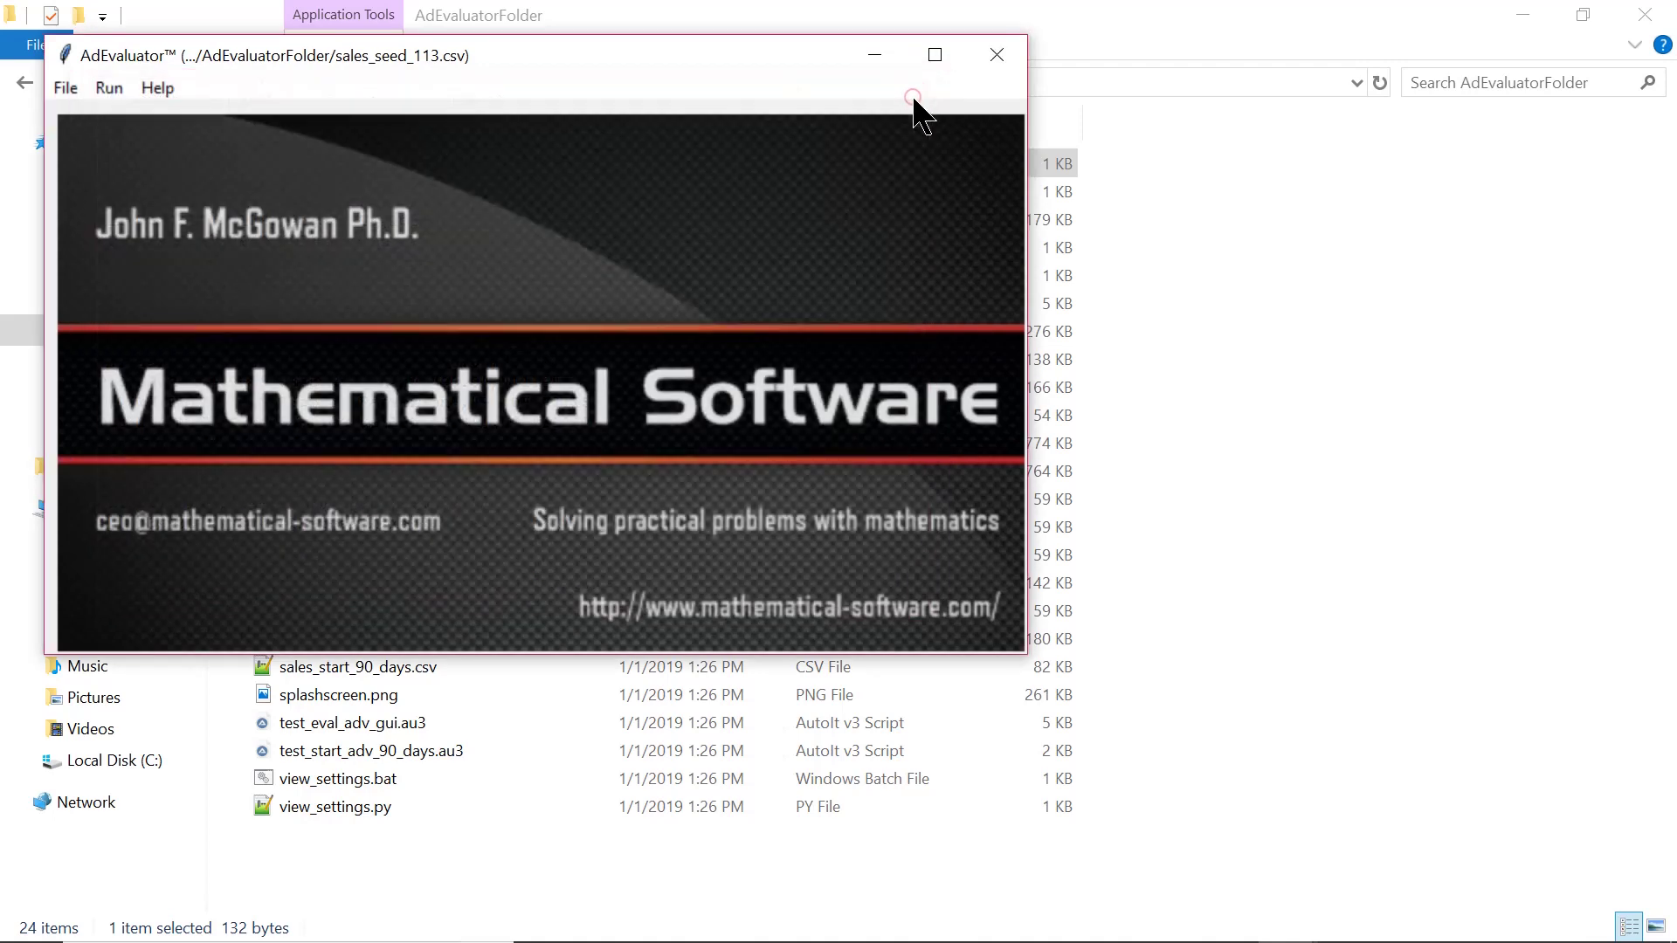
Open the evaluation settings and review the advertising expense, start date, unit price, unit cost, column name and sales type fields.
click(109, 88)
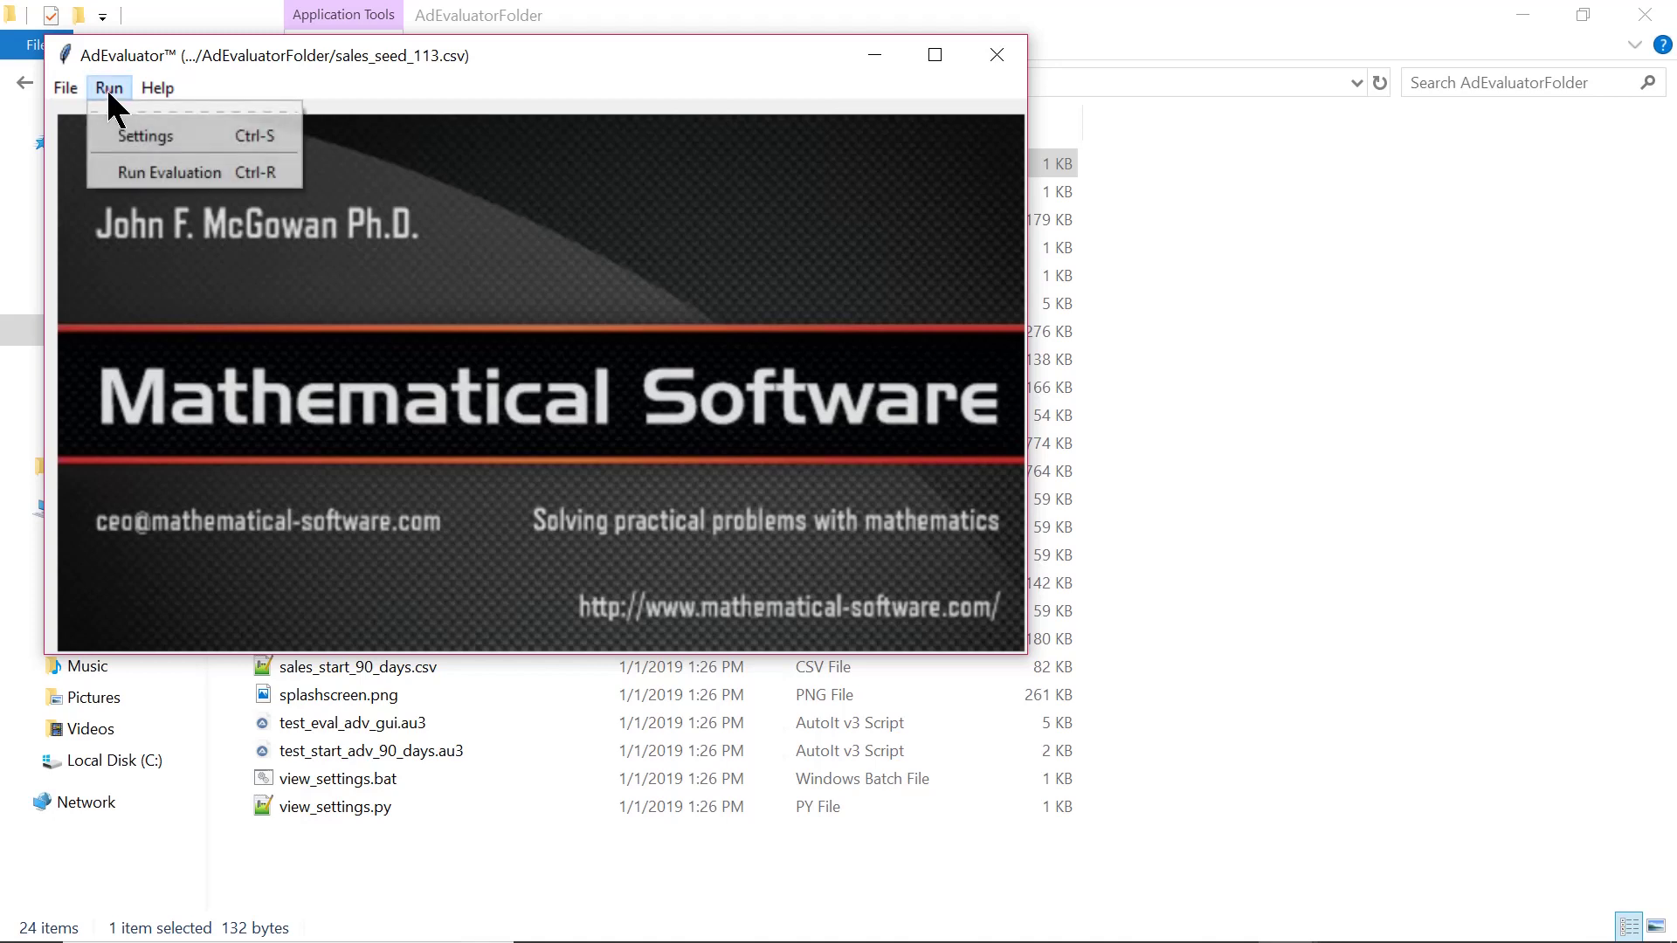
click(135, 131)
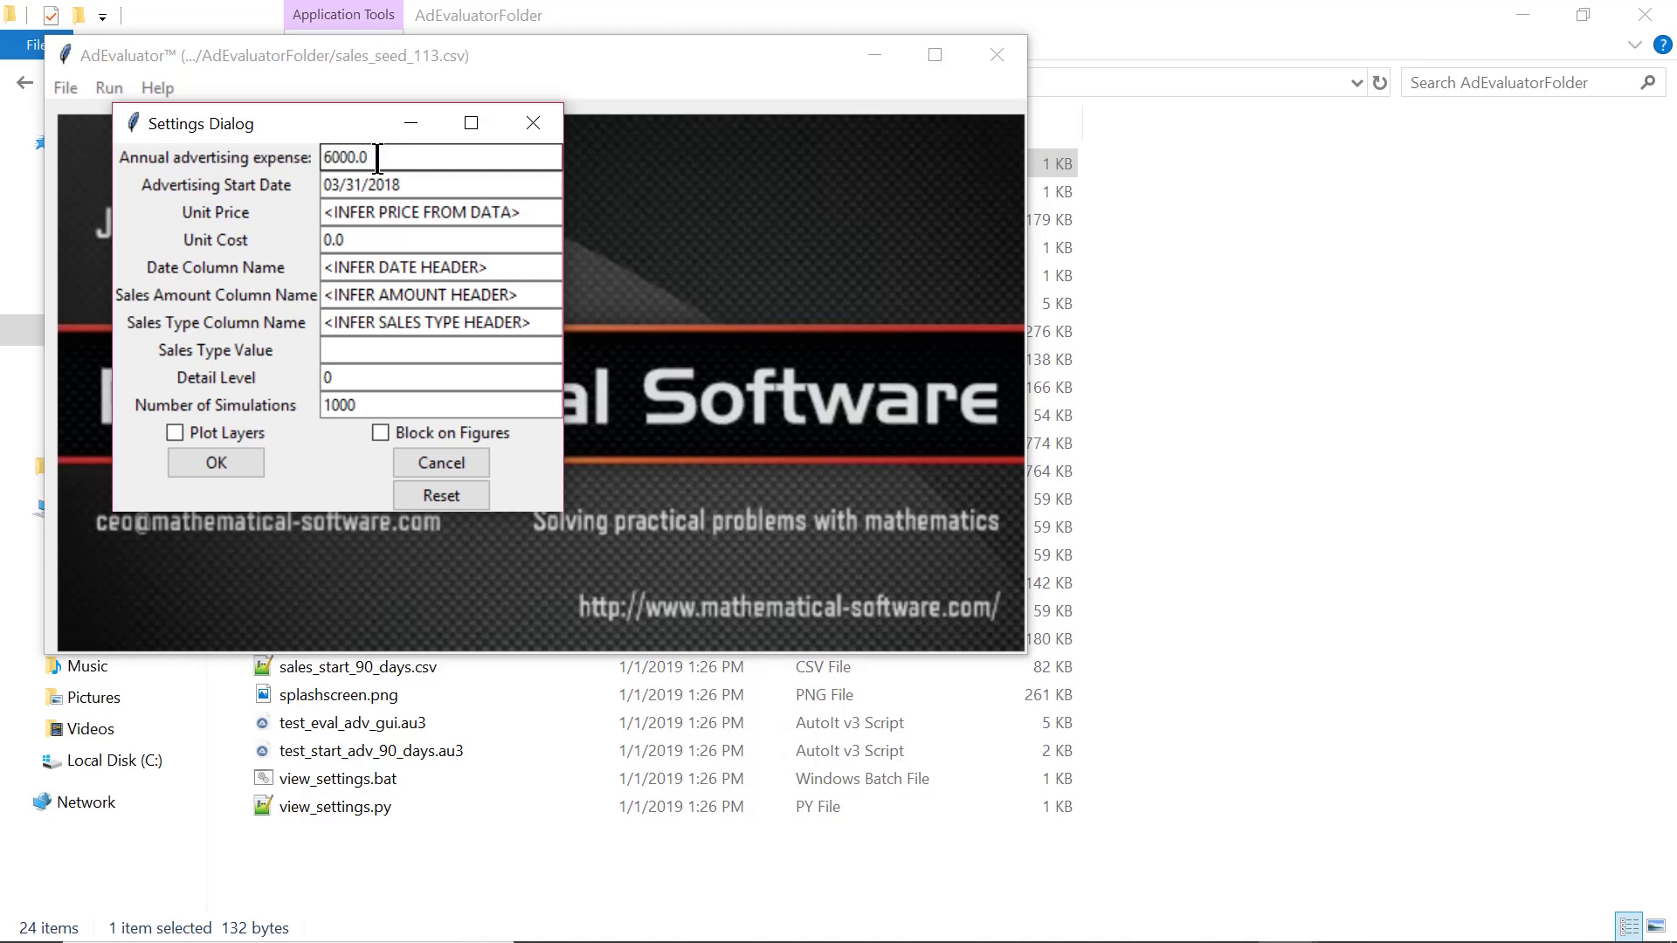
click(358, 186)
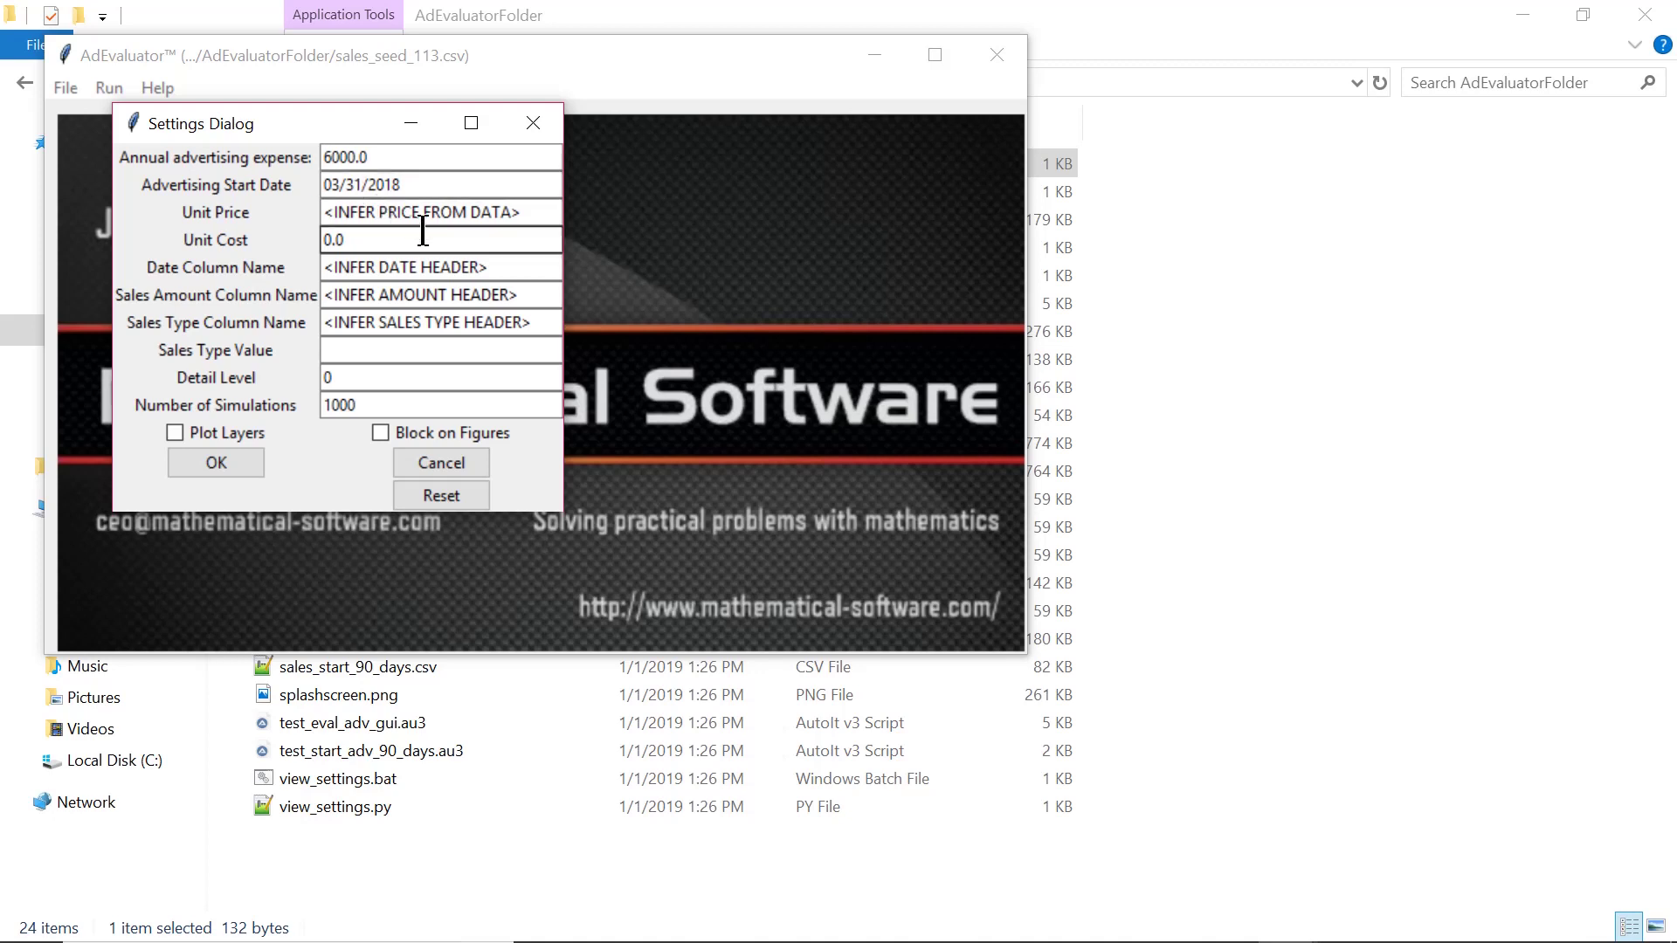
click(349, 219)
click(351, 232)
click(390, 221)
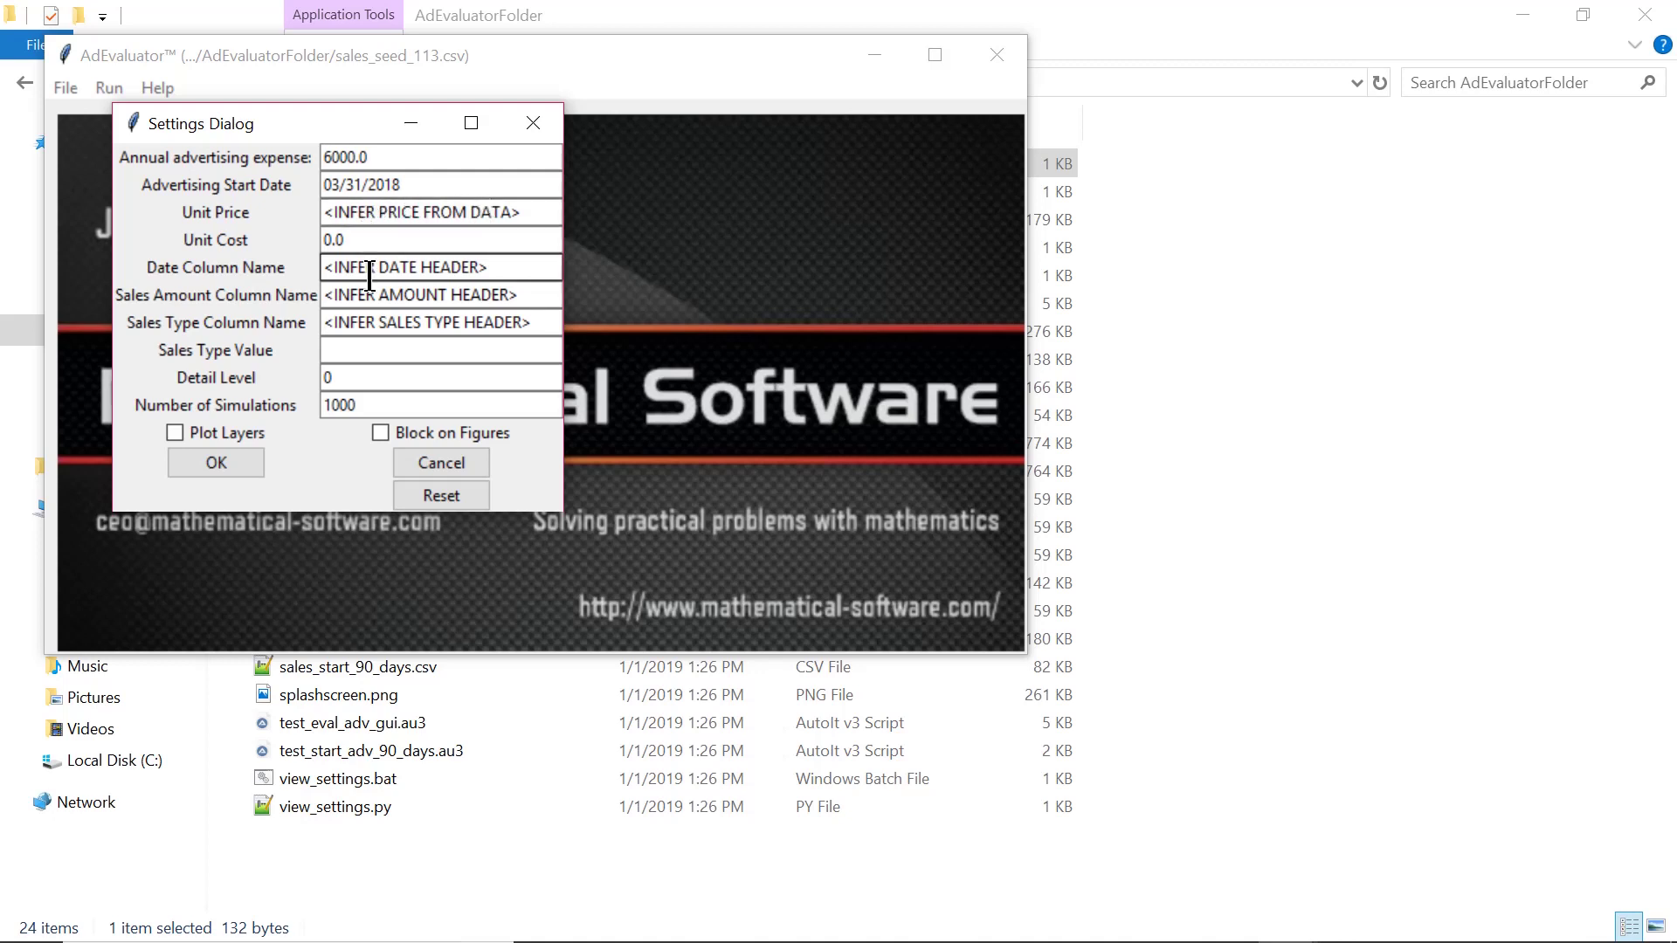
click(326, 242)
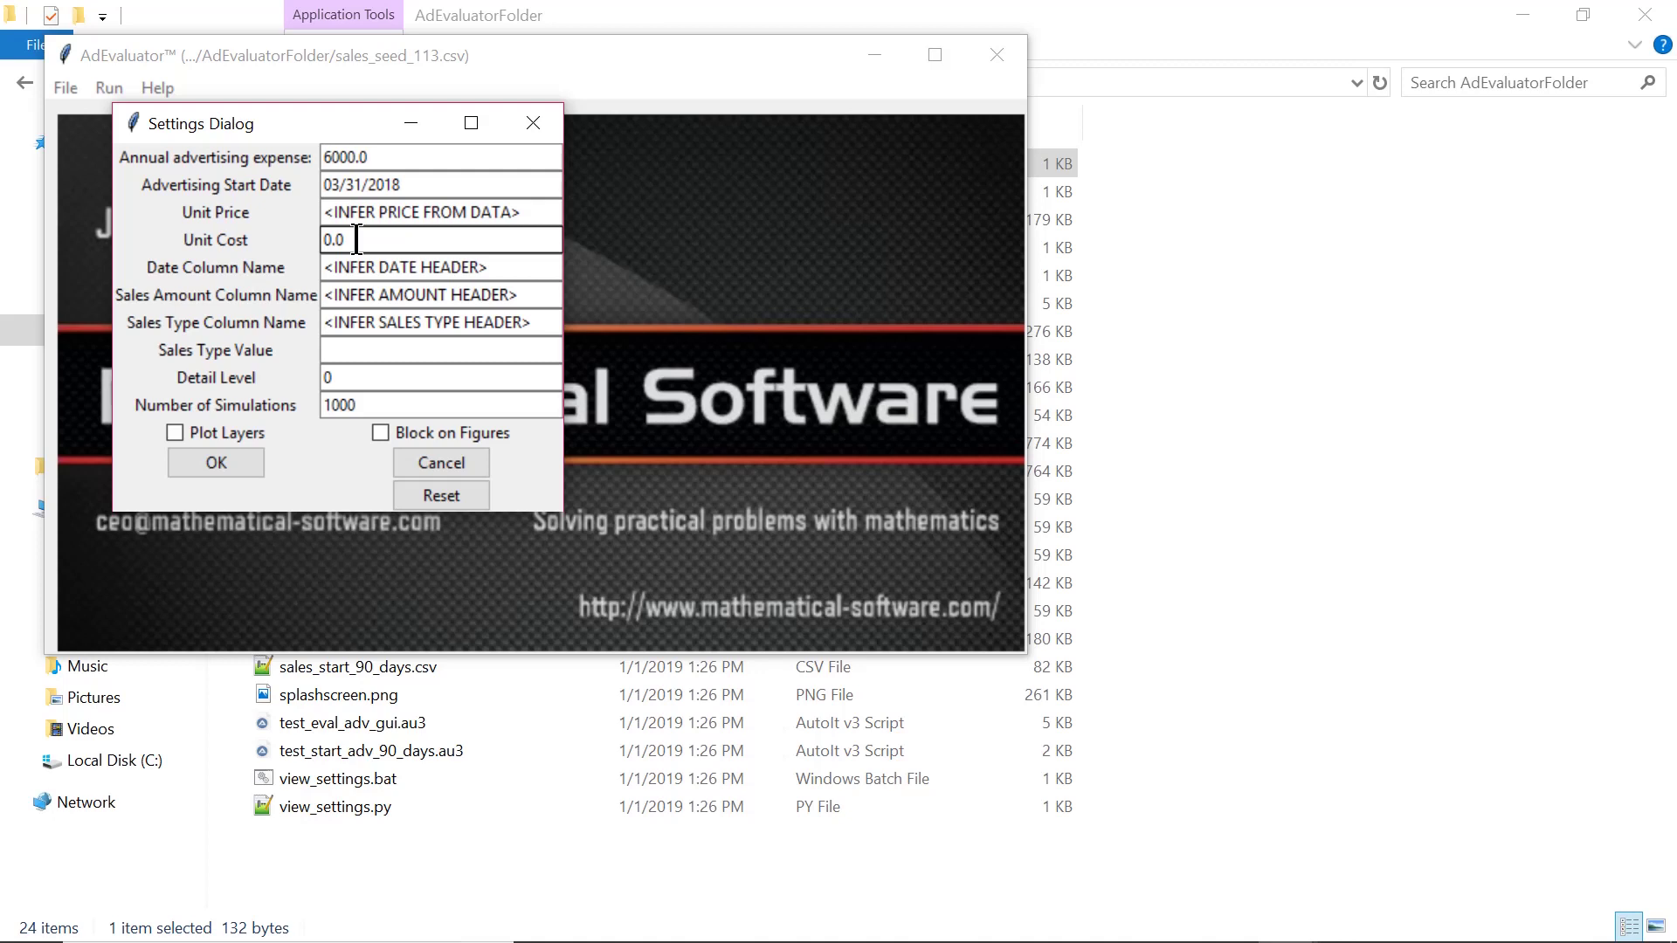
key(Tab)
key(Tab)
key(Tab)
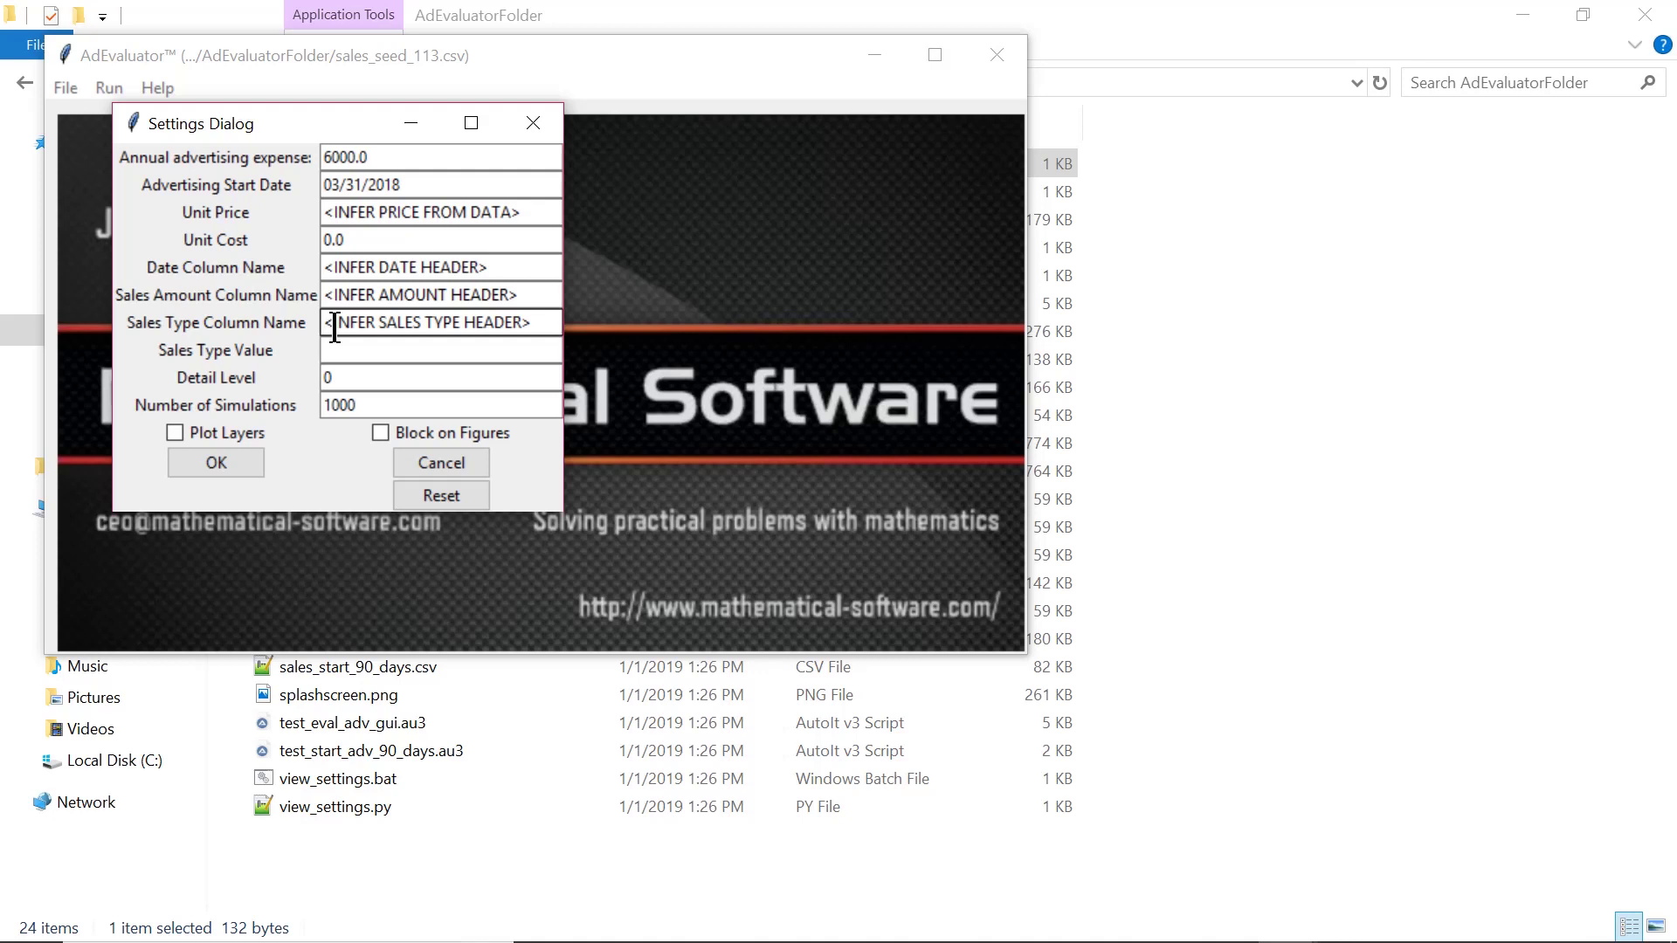
key(Tab)
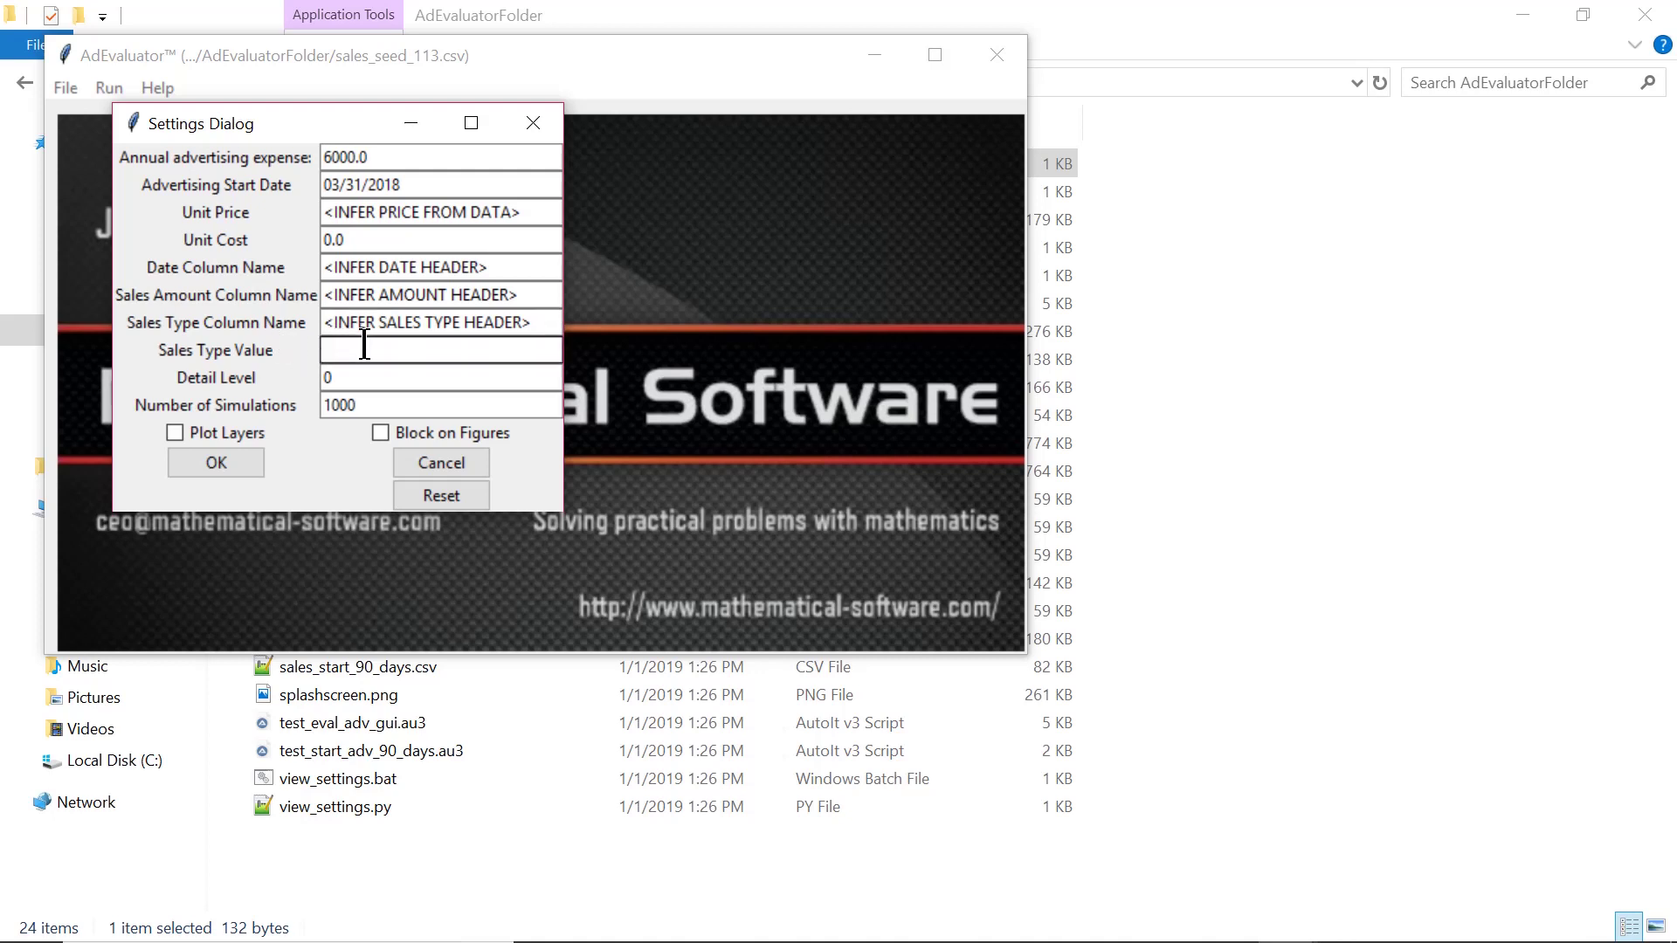
Enable Block on Figures in the evaluation settings and accept them.
click(346, 382)
click(378, 429)
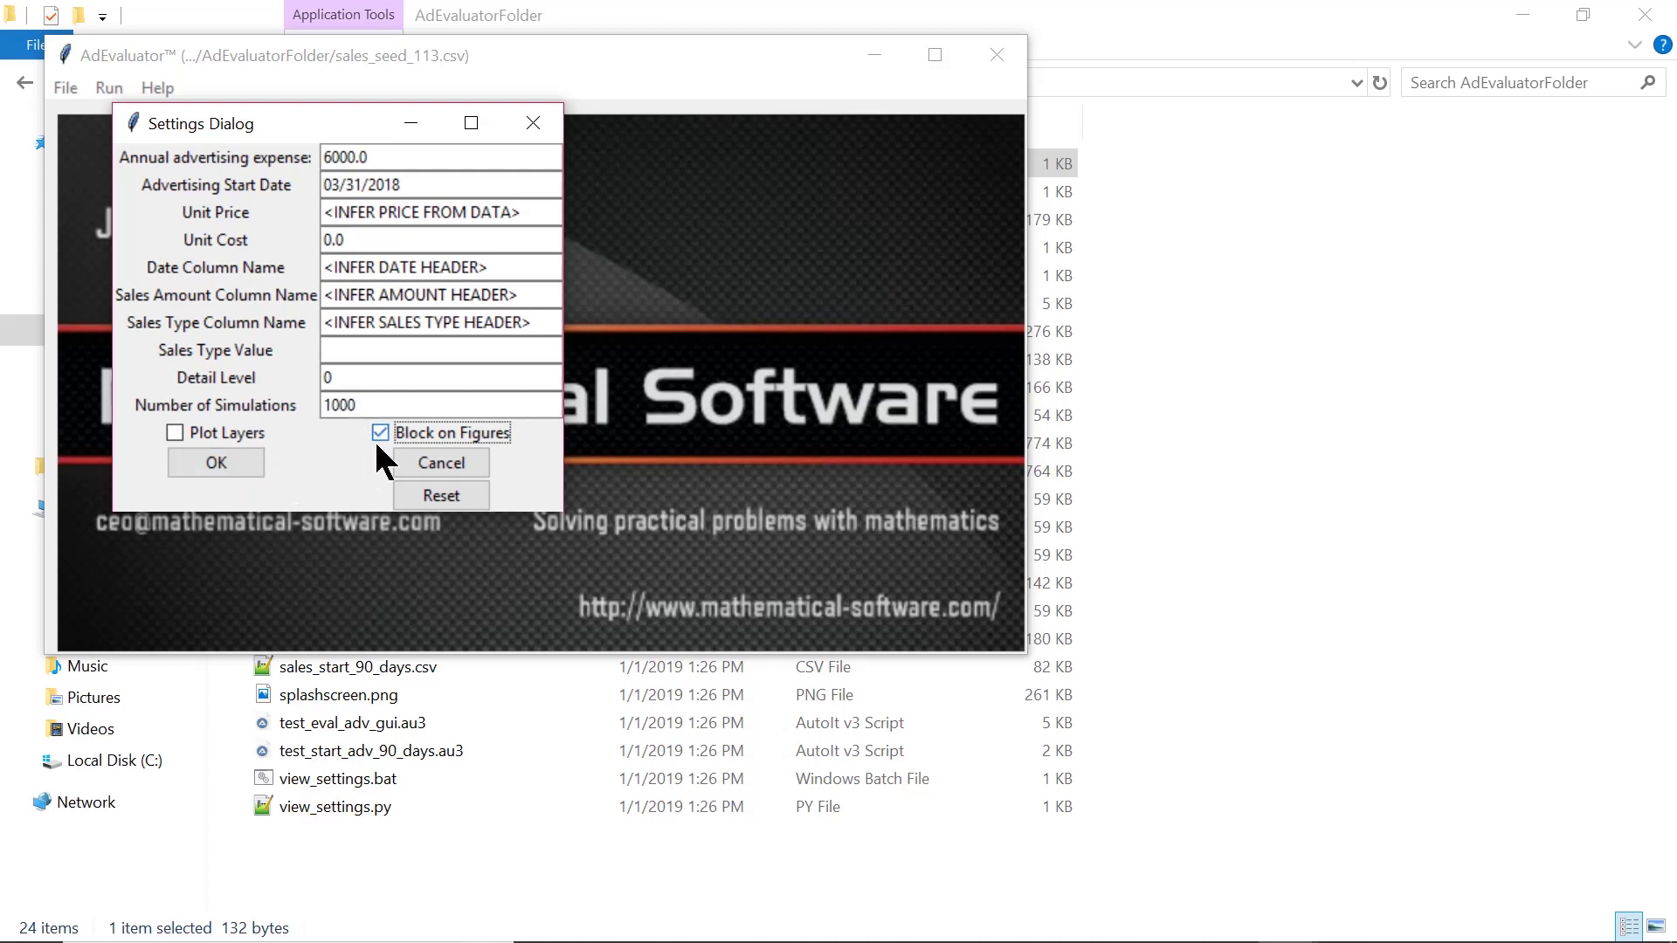
click(221, 464)
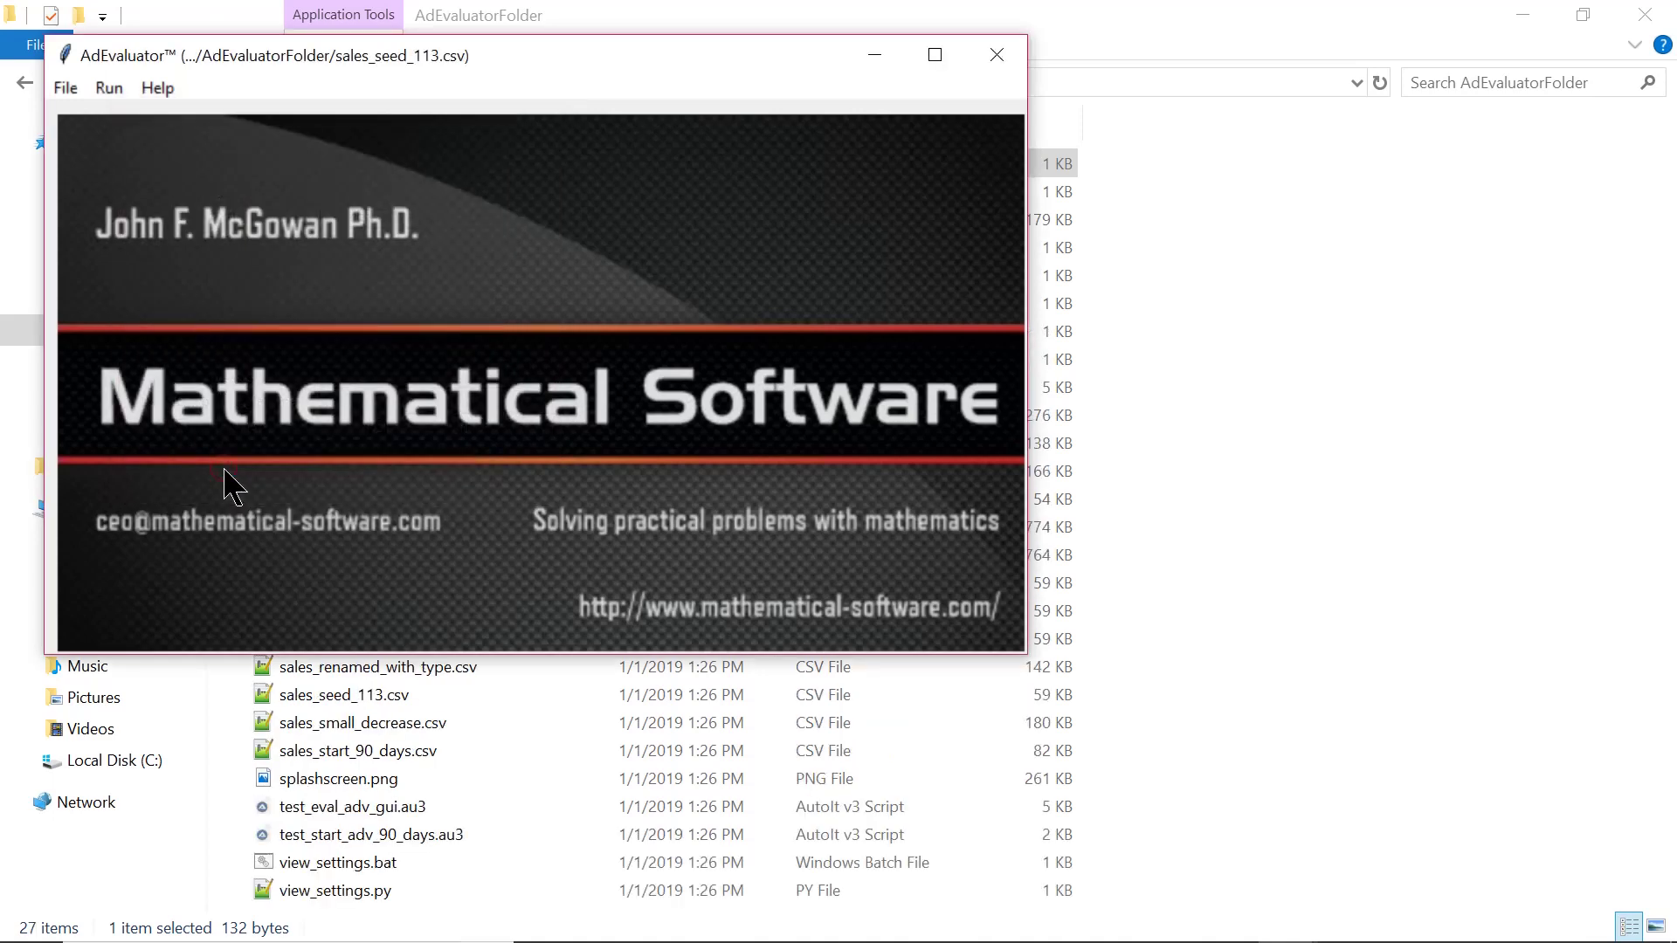
View the program's About information, including its version and description, and dismiss it.
click(118, 83)
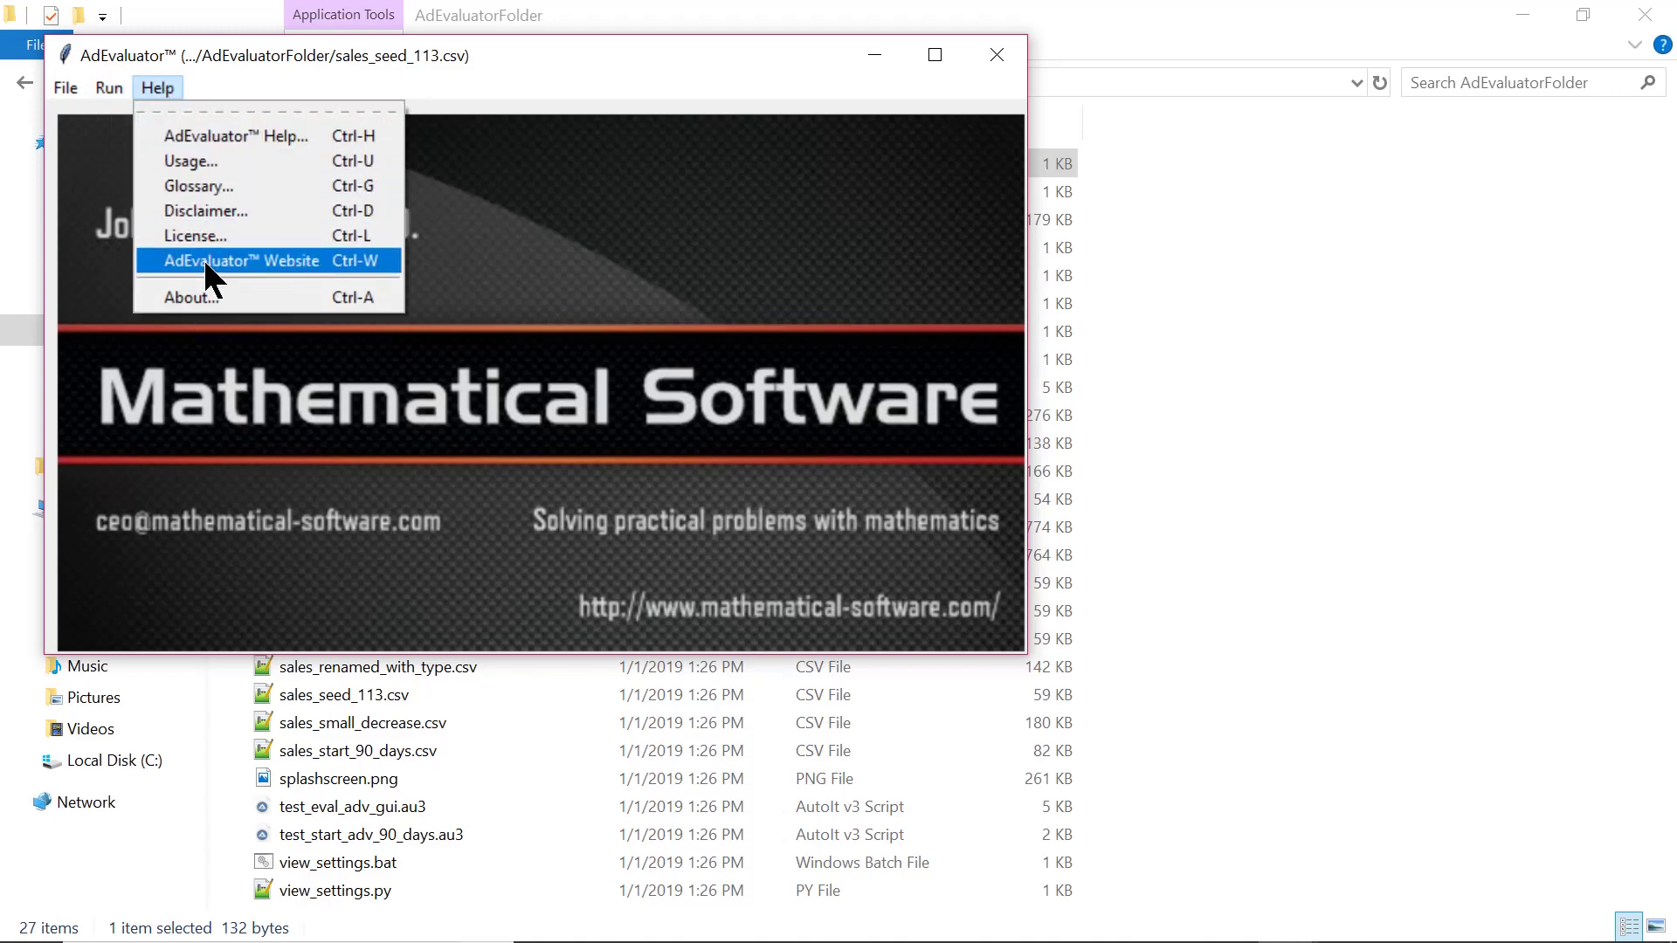
click(210, 297)
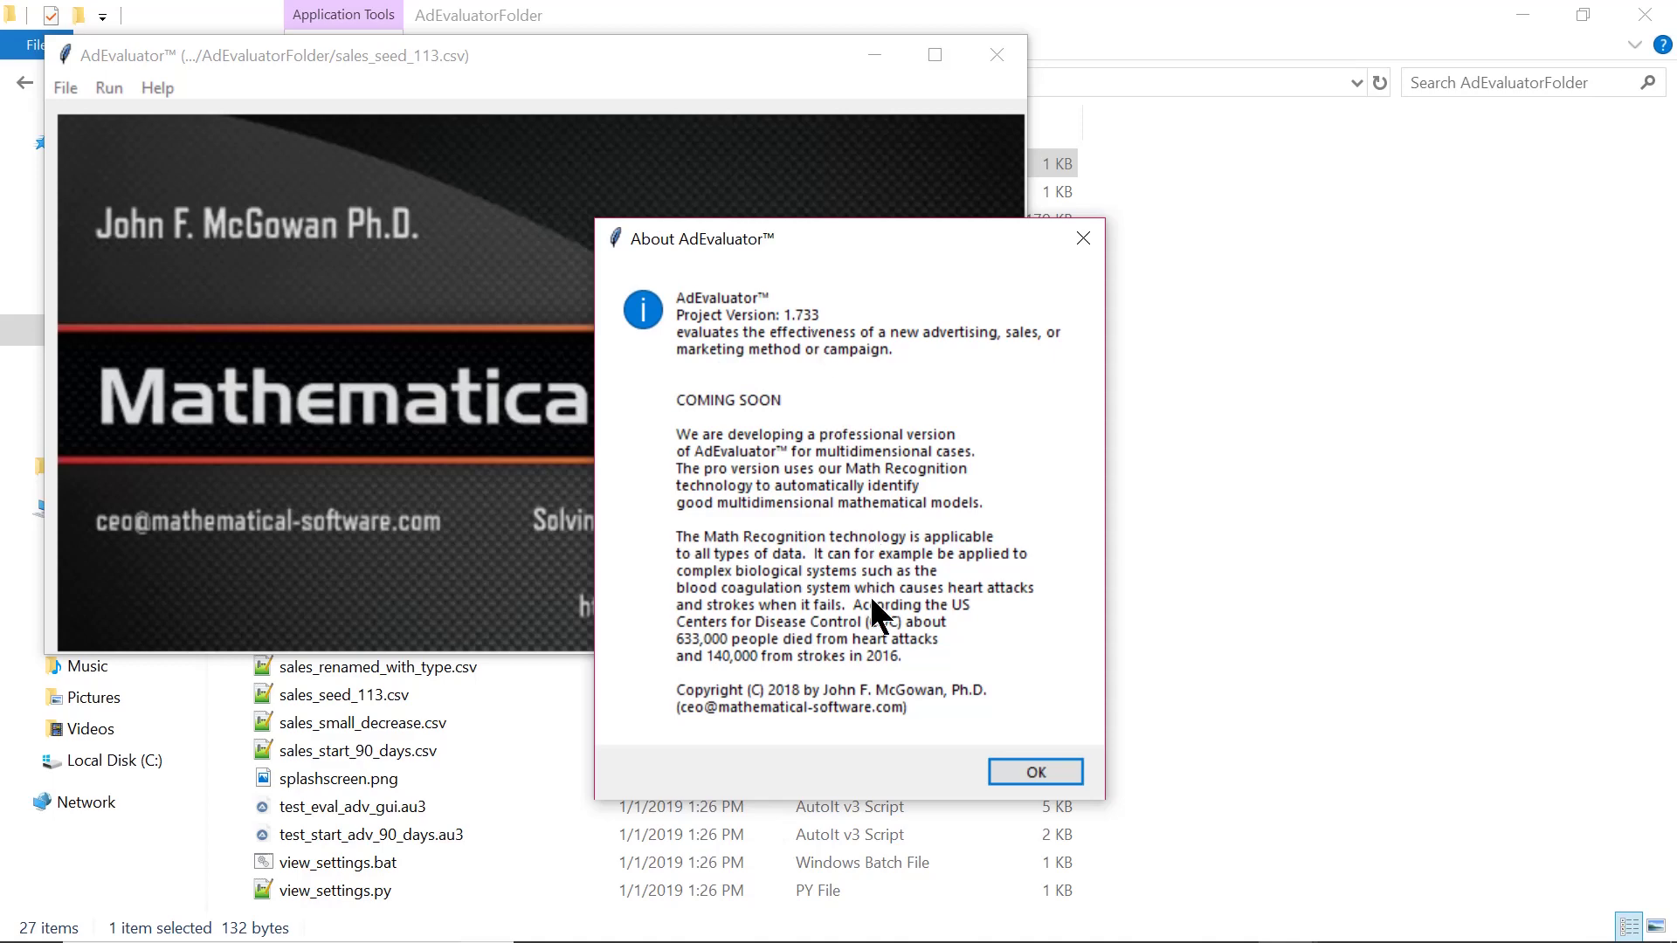
click(1036, 768)
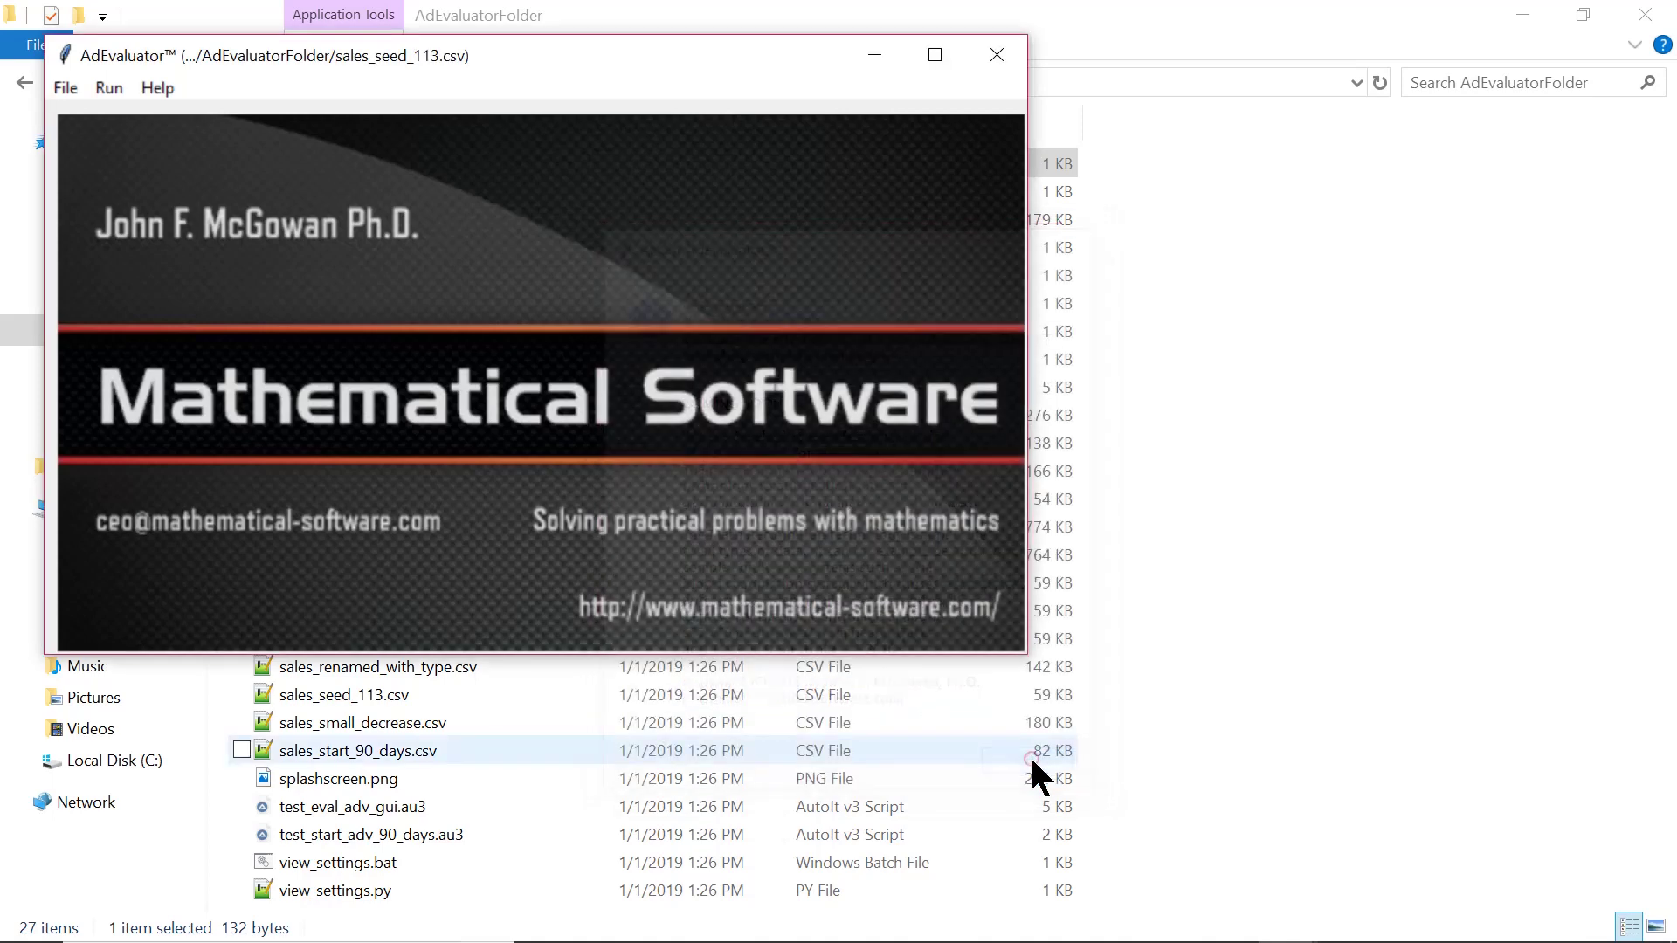
Run the evaluation on sales_seed_113.csv and bring the daily sales figure in front of the main window.
click(66, 87)
mouse_move(103, 85)
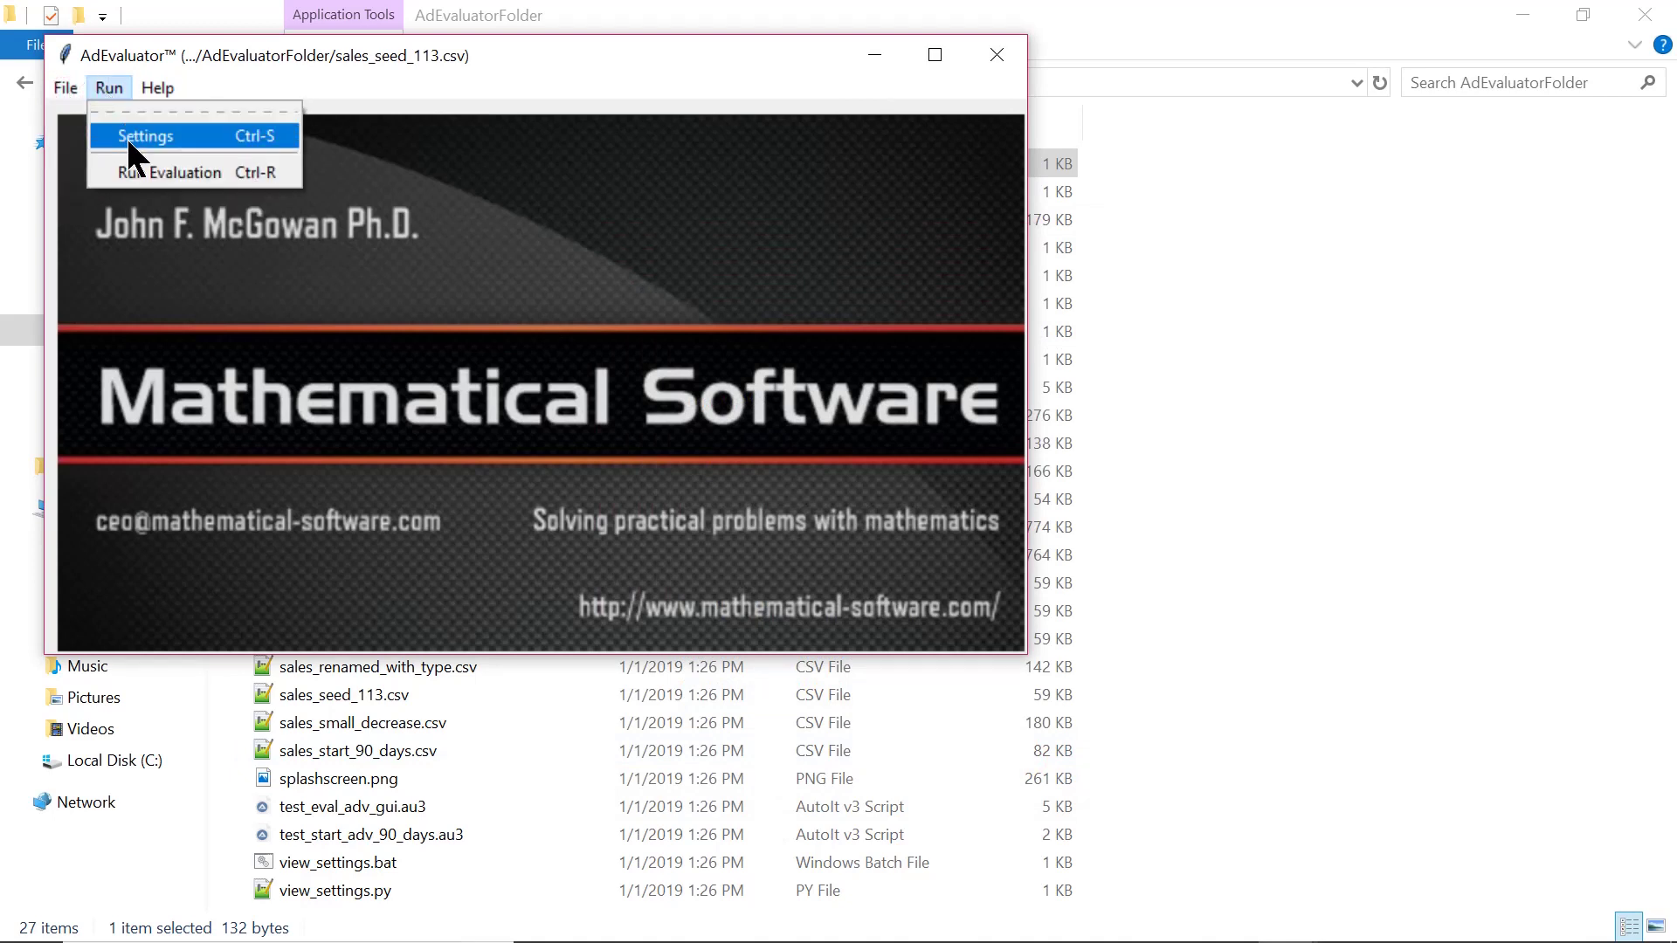
click(141, 172)
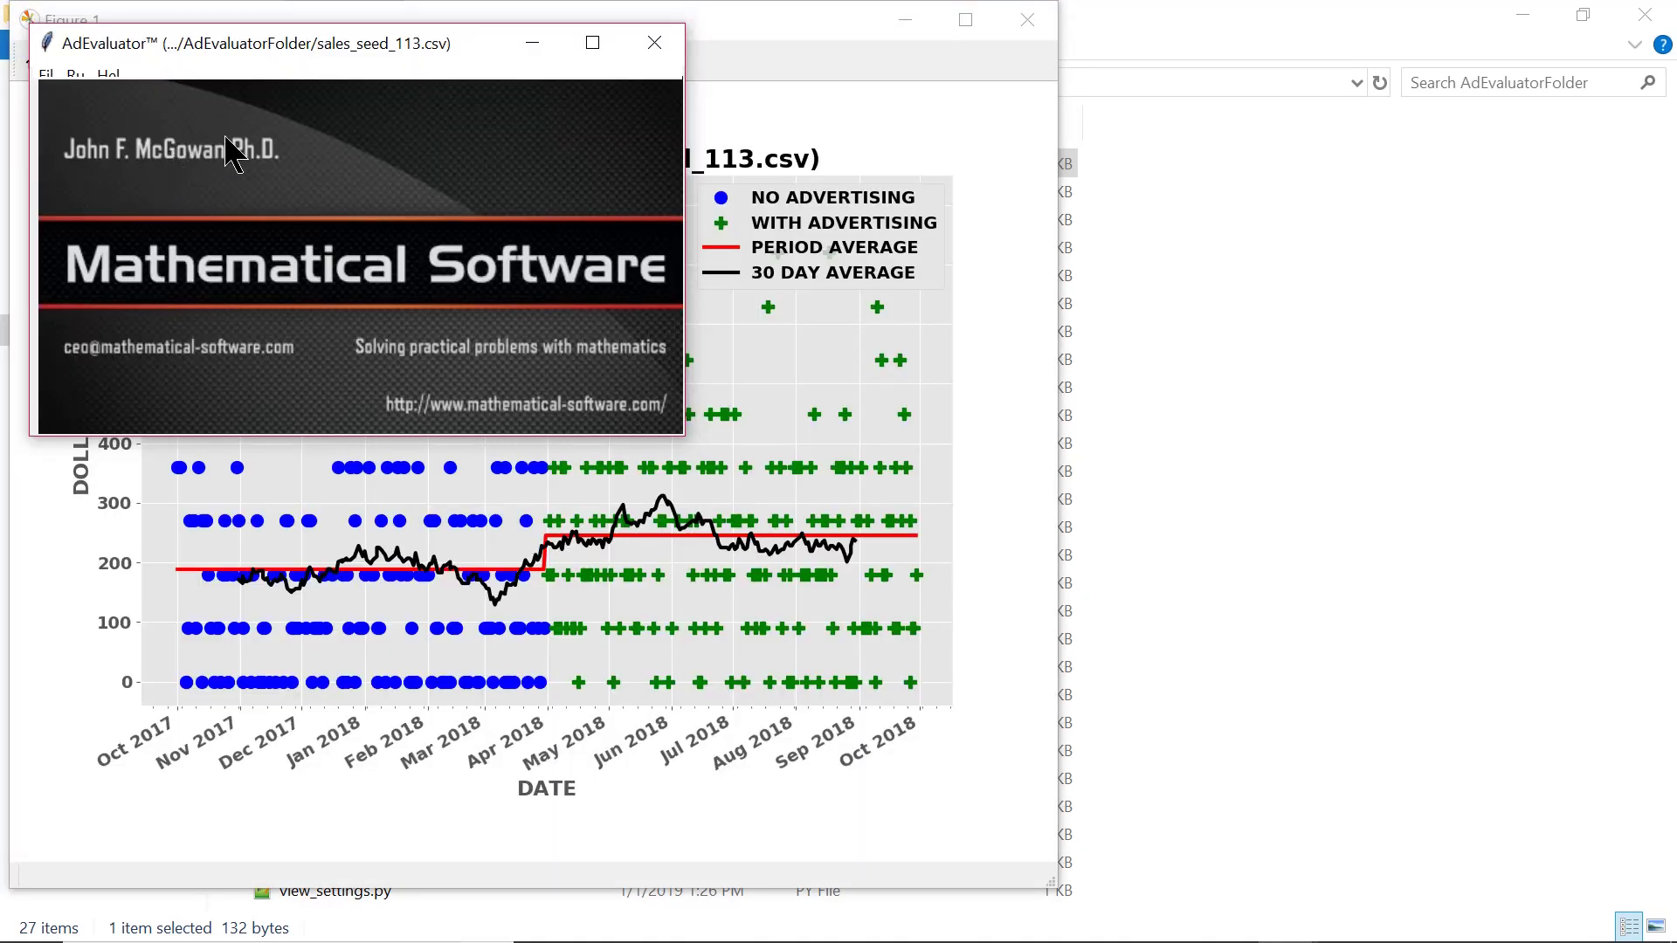
click(769, 33)
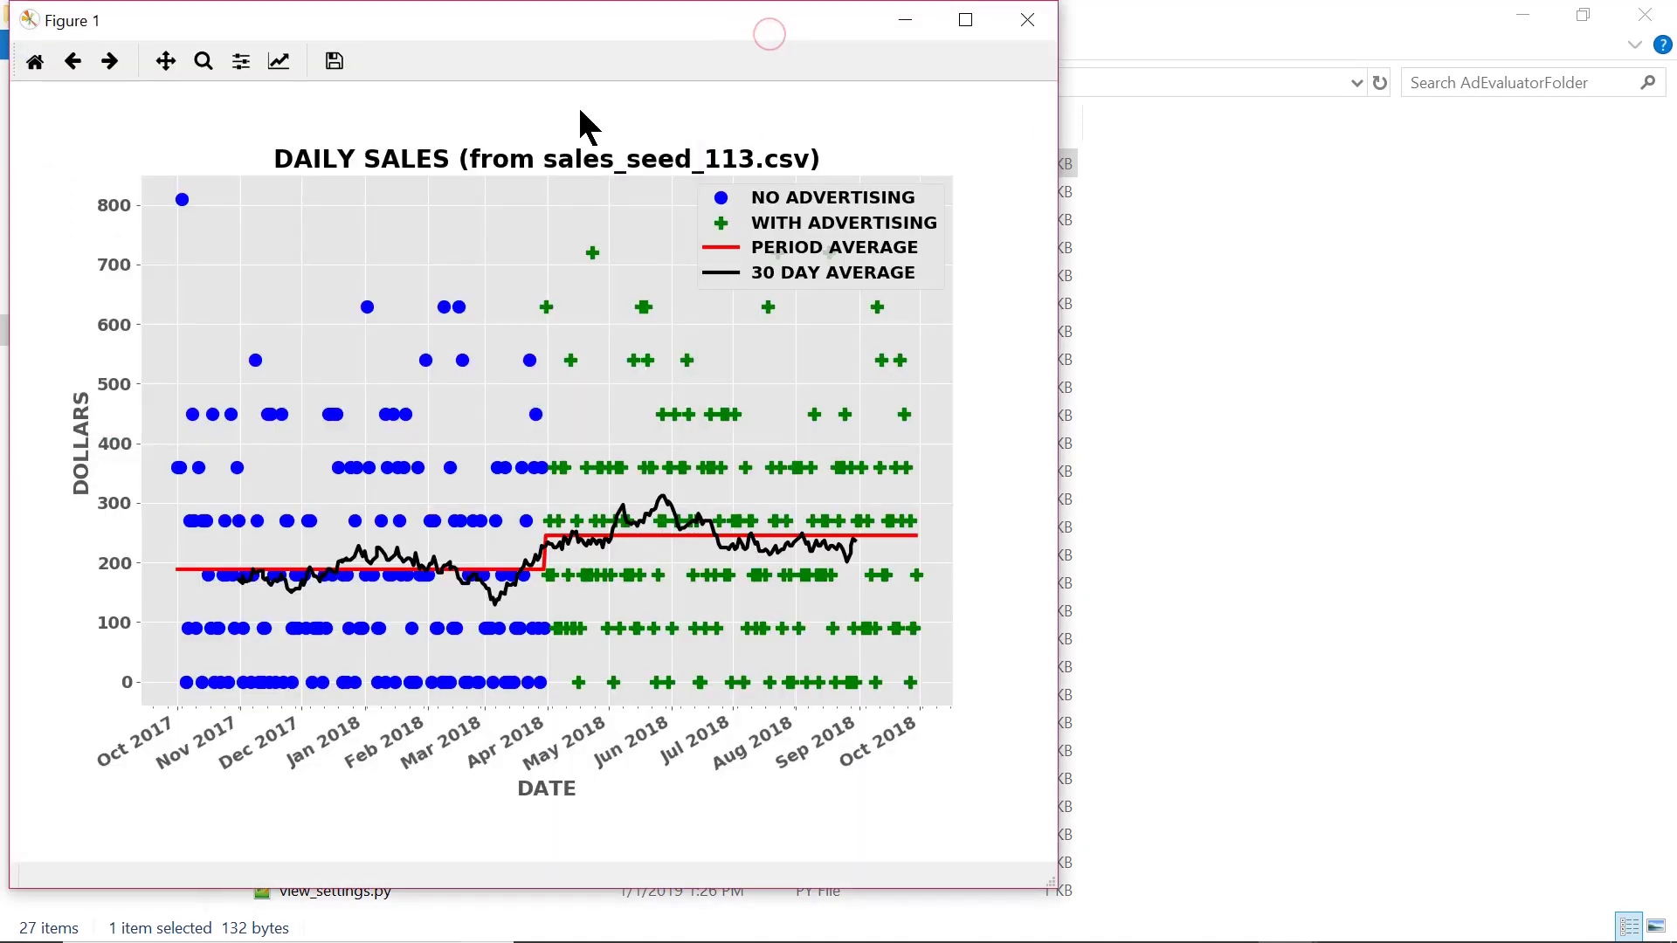
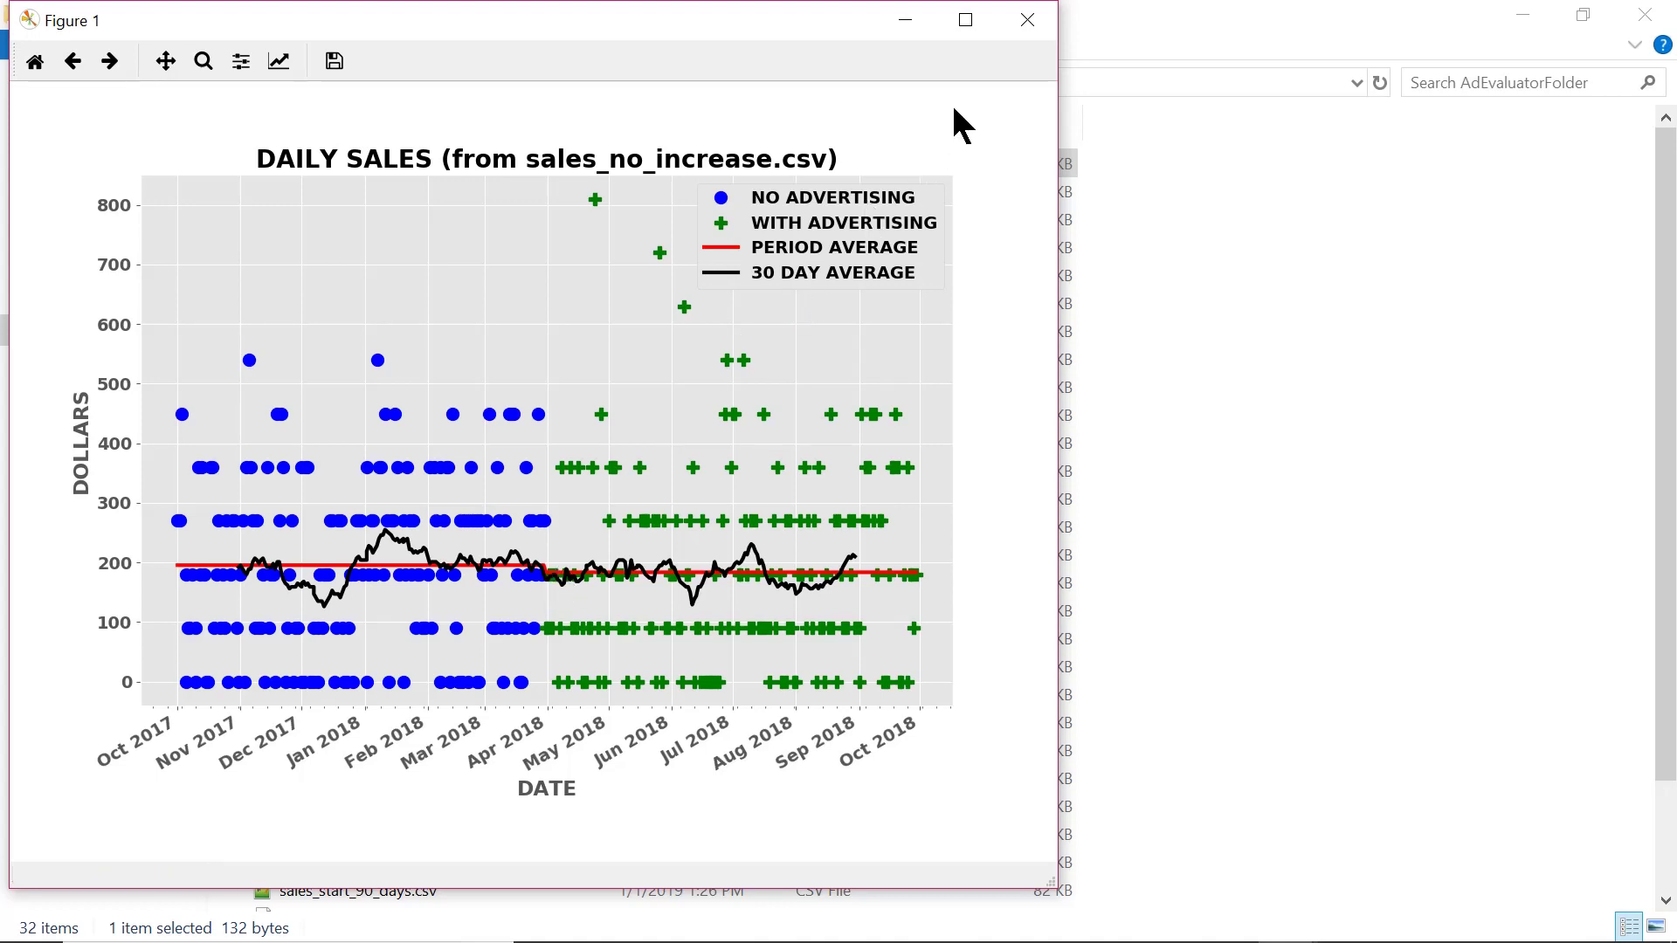
Step through the sales_no_increase.csv figures for daily sales, unit sales pie charts, sales probability and full-year projections, closing each to finish the evaluation.
click(1028, 27)
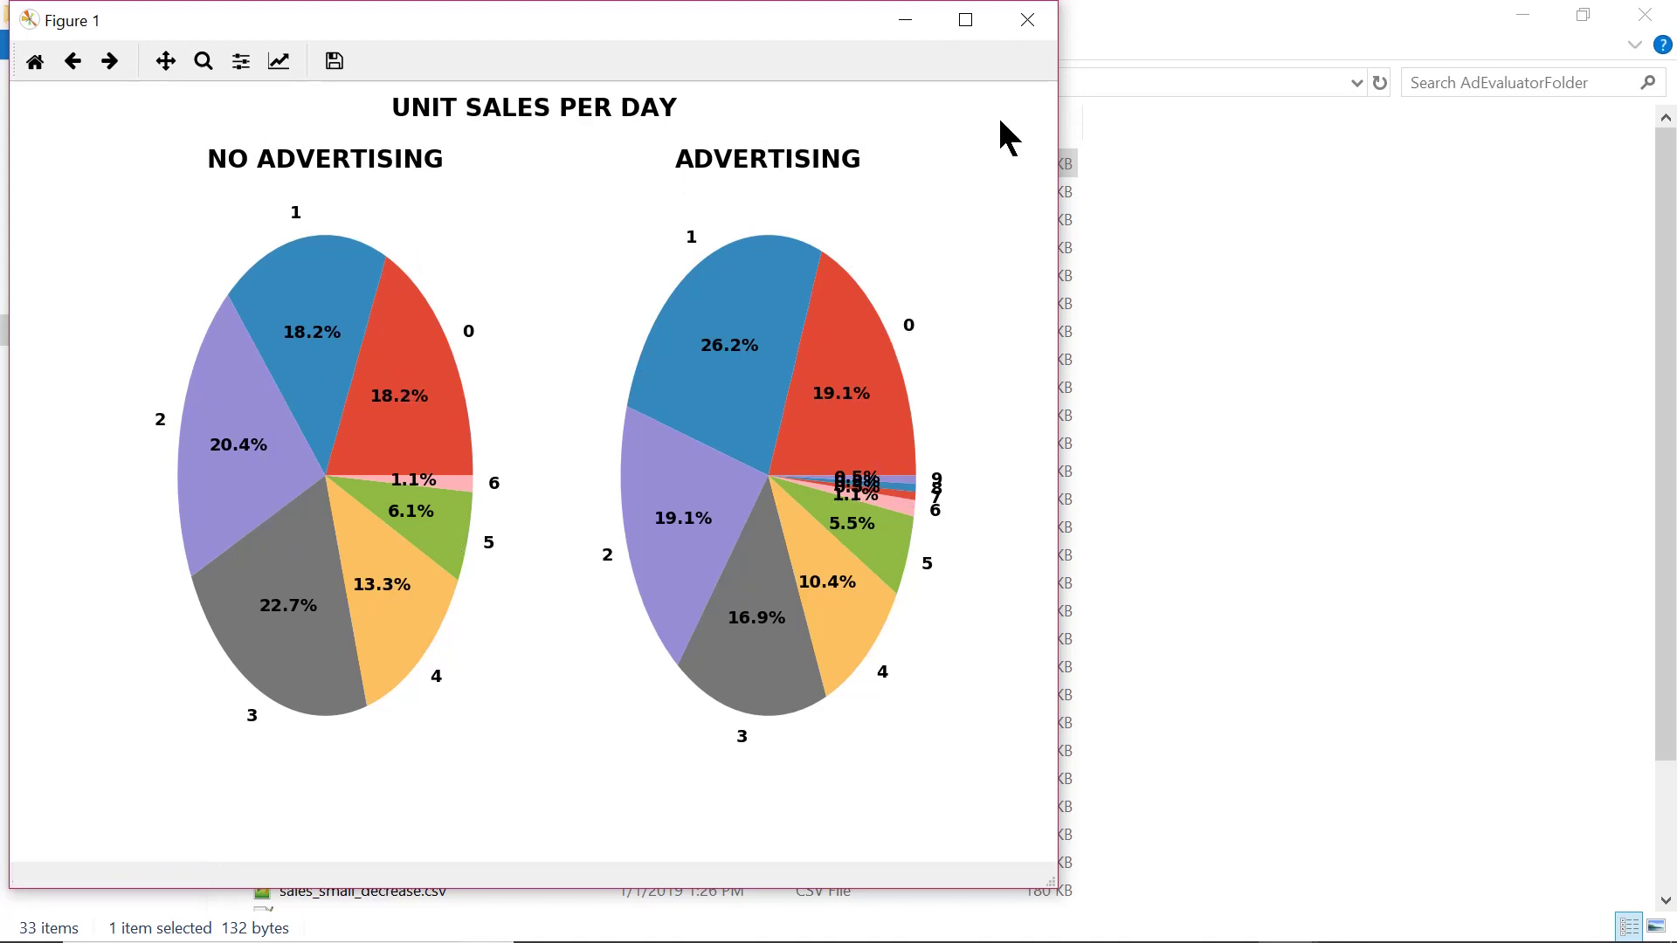
click(1028, 21)
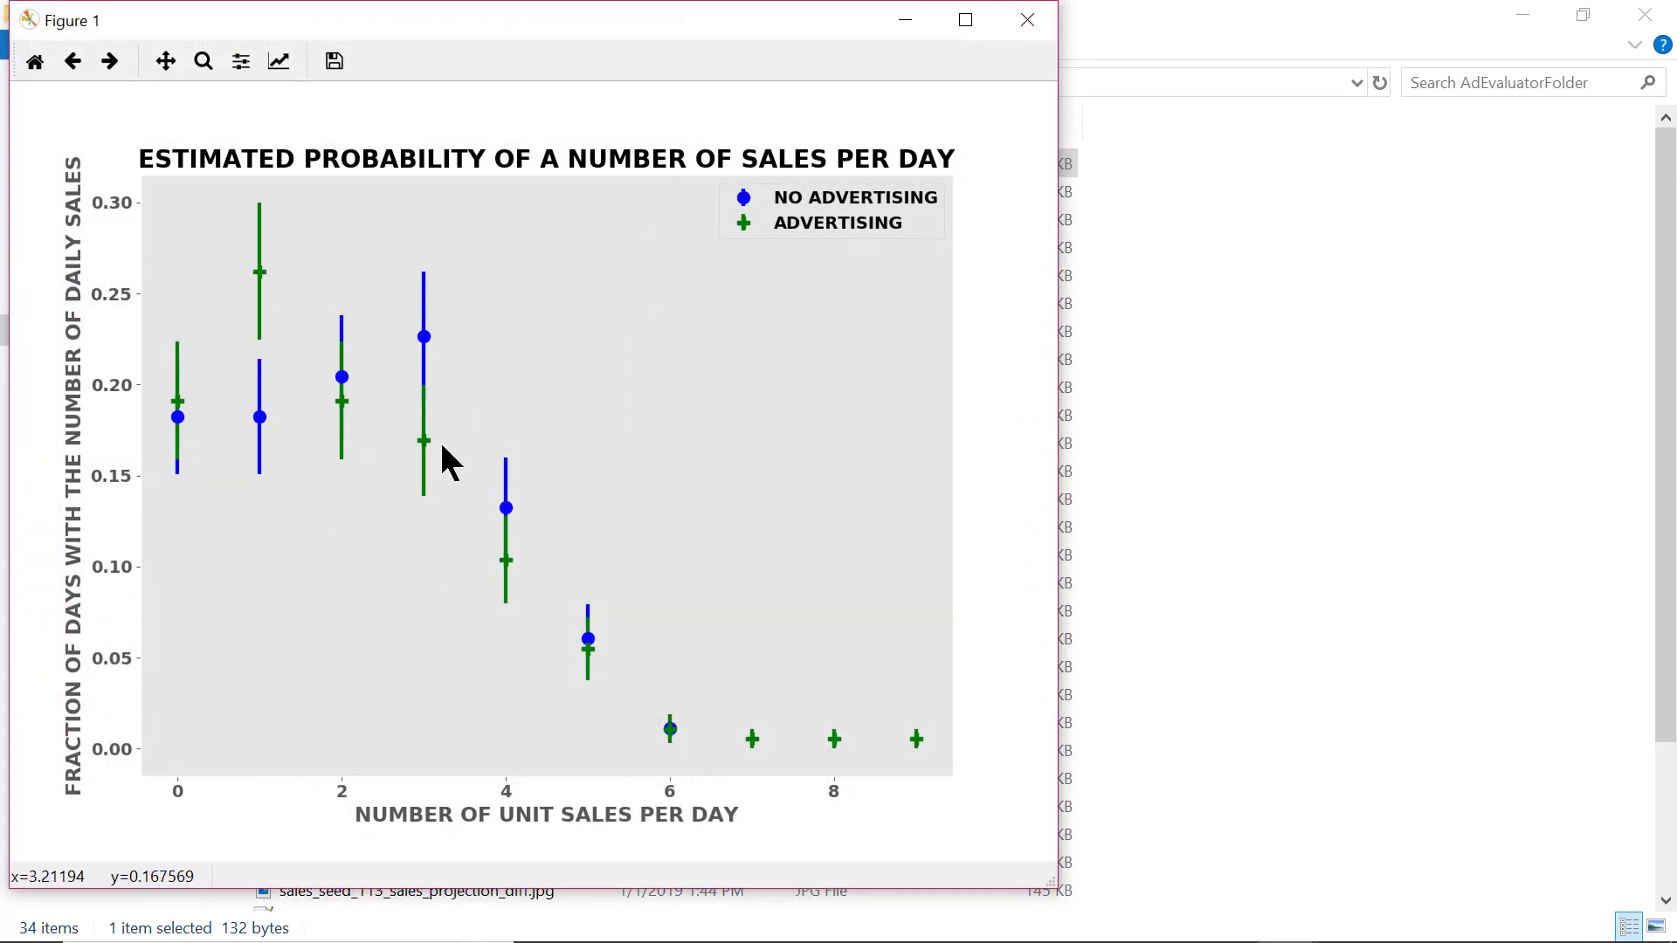
click(1029, 38)
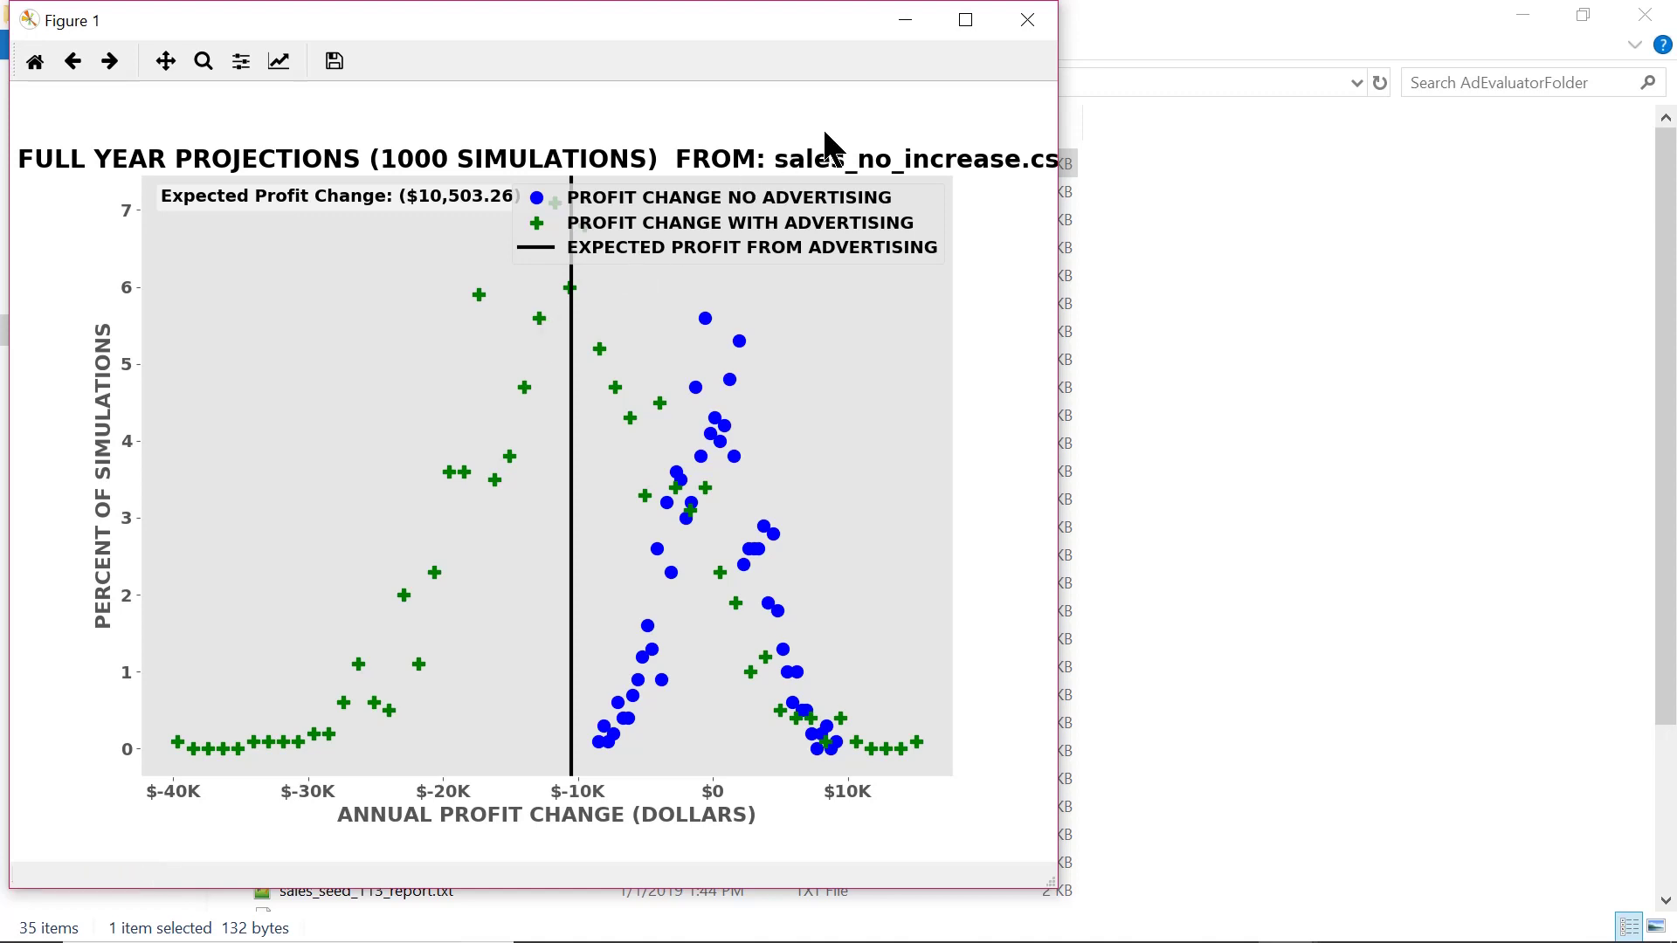
click(1023, 21)
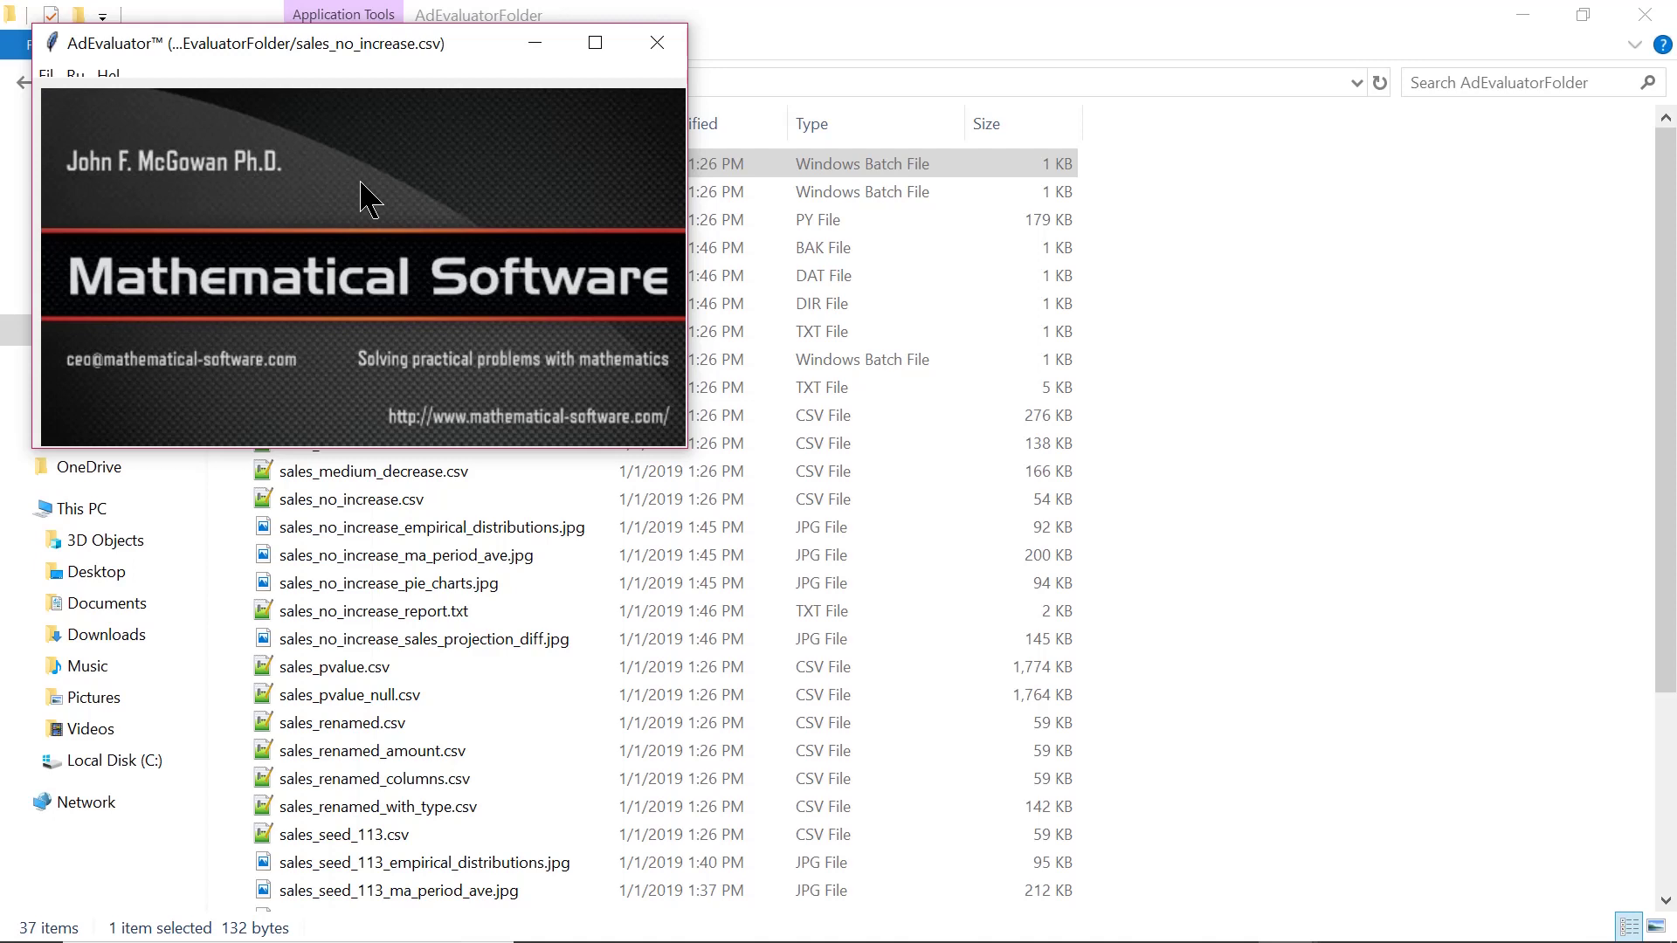
click(48, 75)
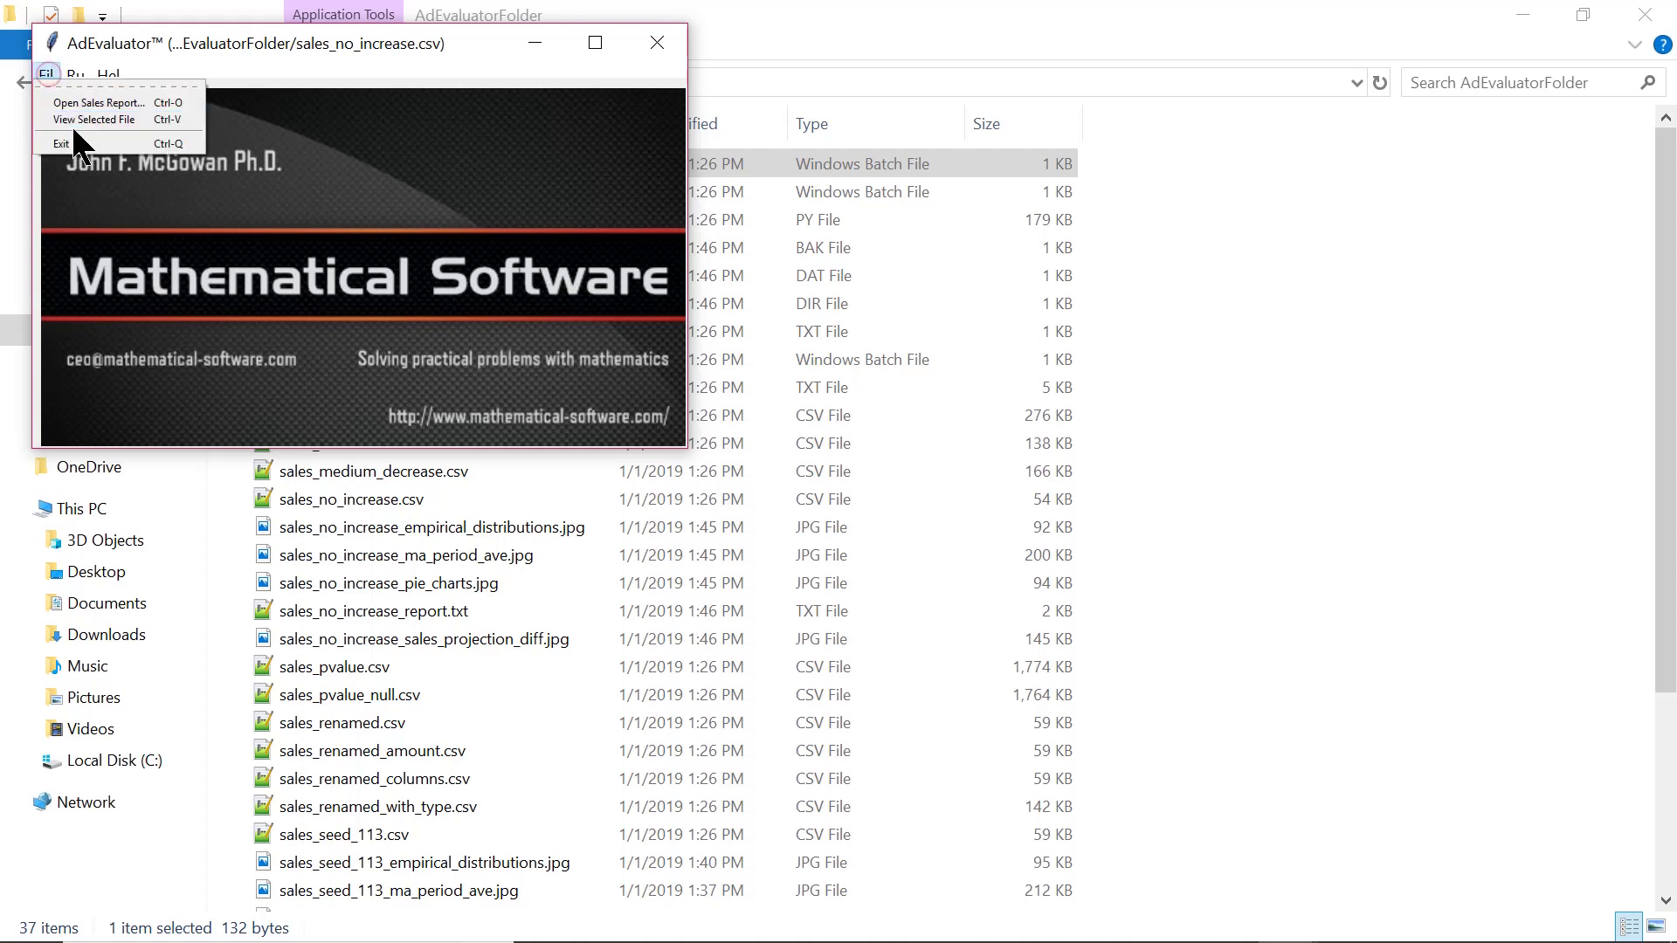
click(285, 50)
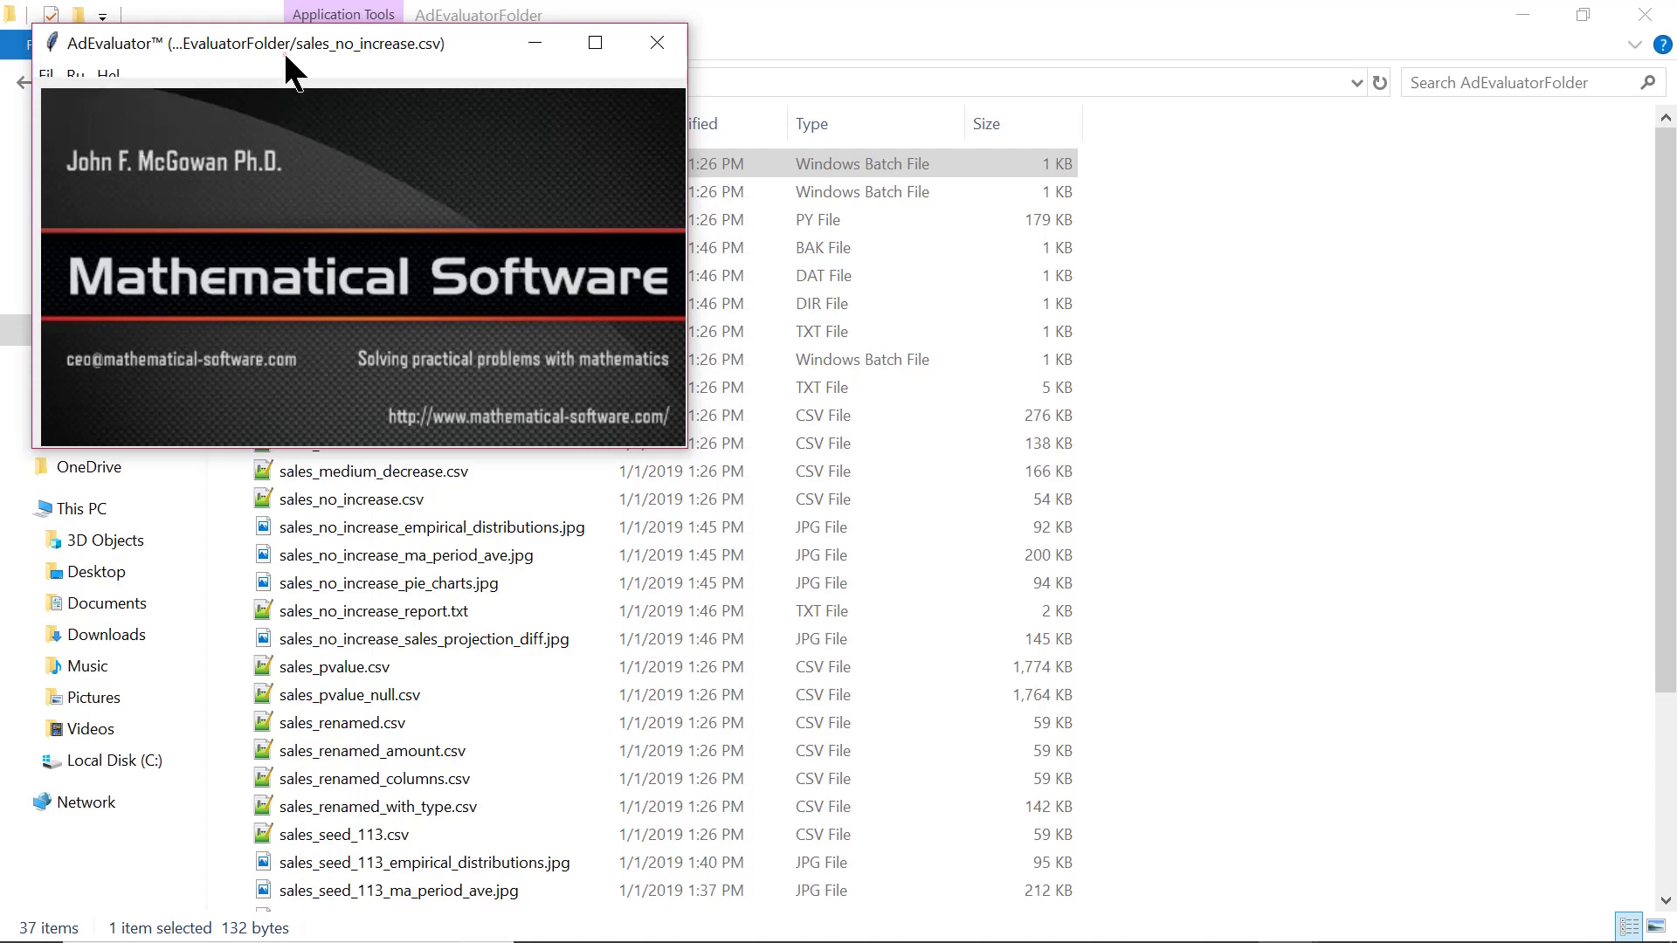